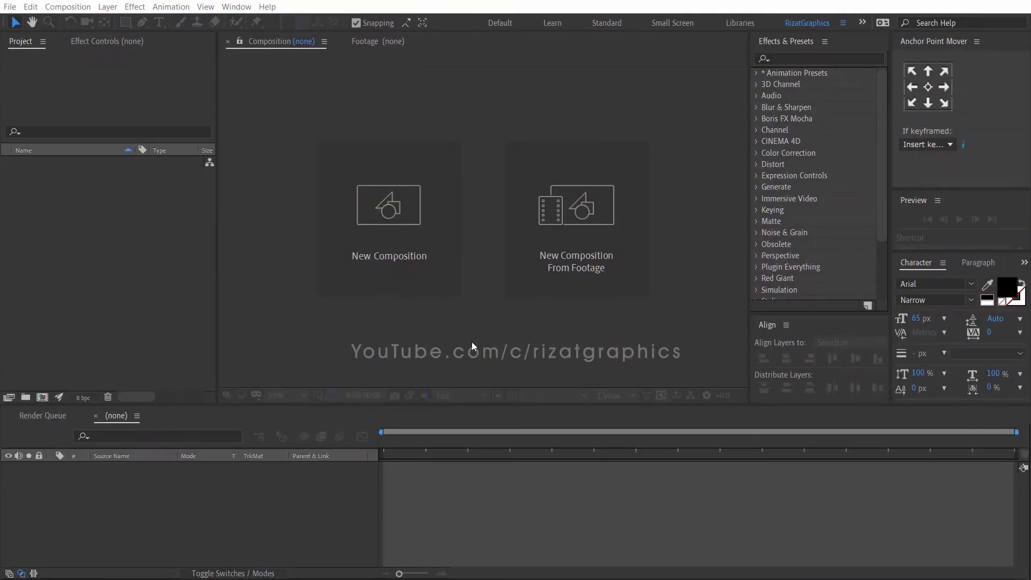
Create a composition named Brush Slideshow at 1920×1080, 30 fps, with a 0:00:20:00 duration
left_click(427, 270)
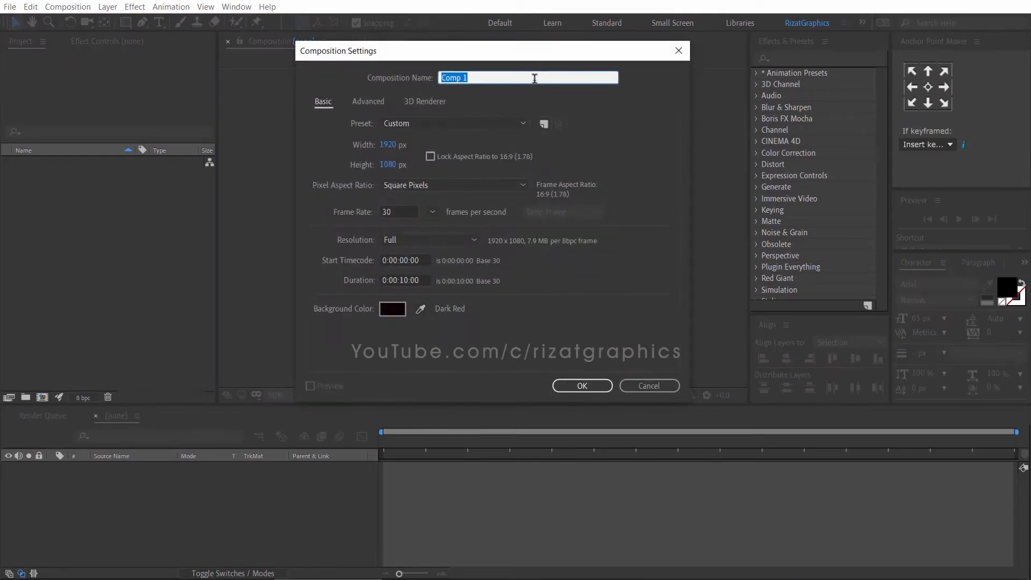
type("Br")
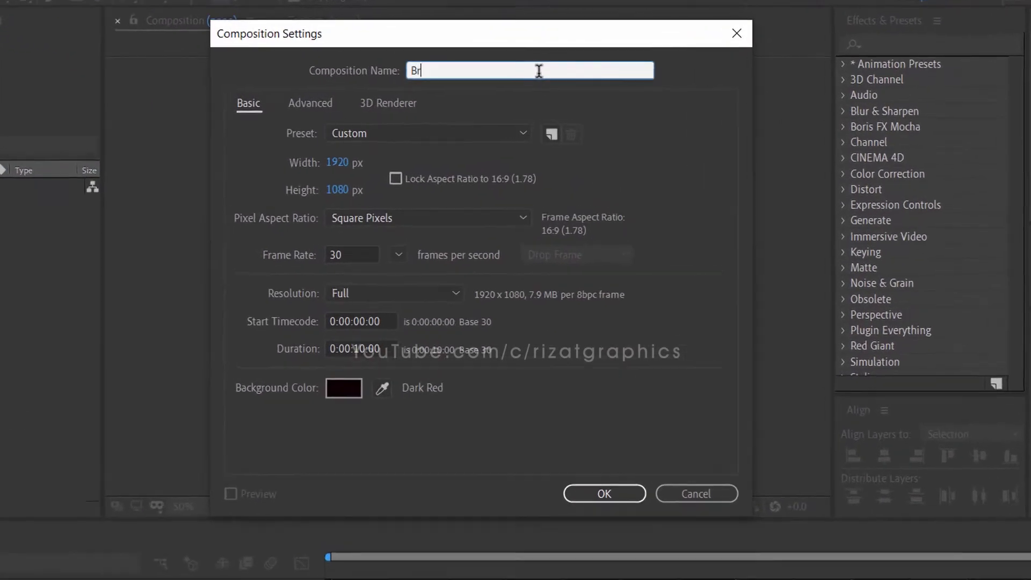
type("ush Slide")
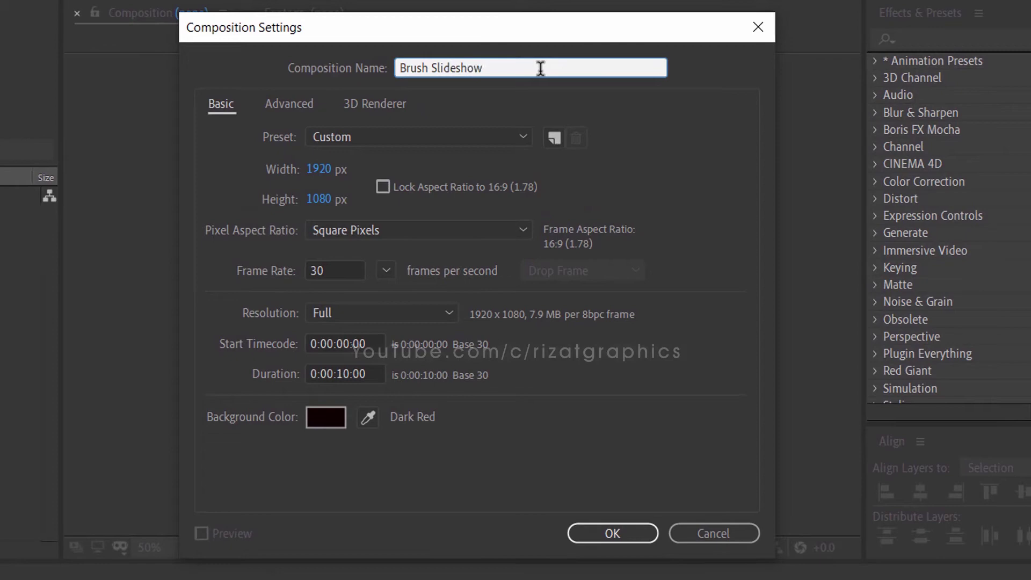
type("show")
left_click(344, 168)
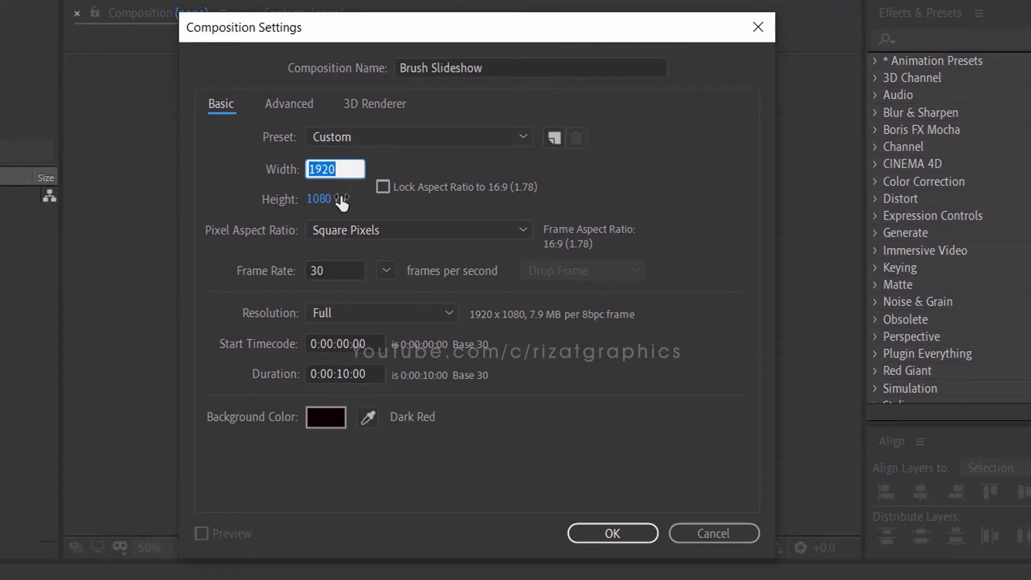
left_click(340, 199)
left_click(337, 265)
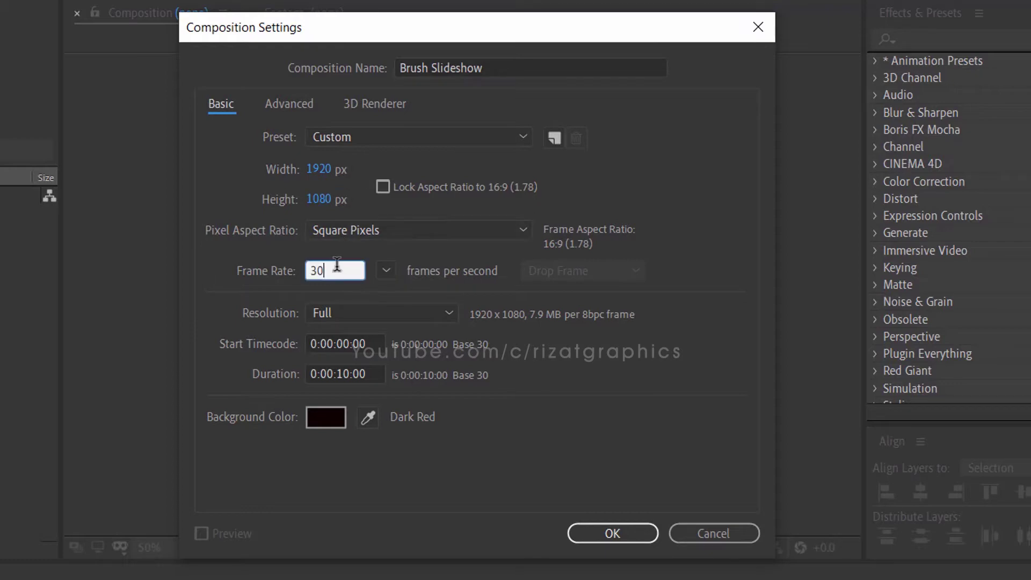
left_click(344, 373)
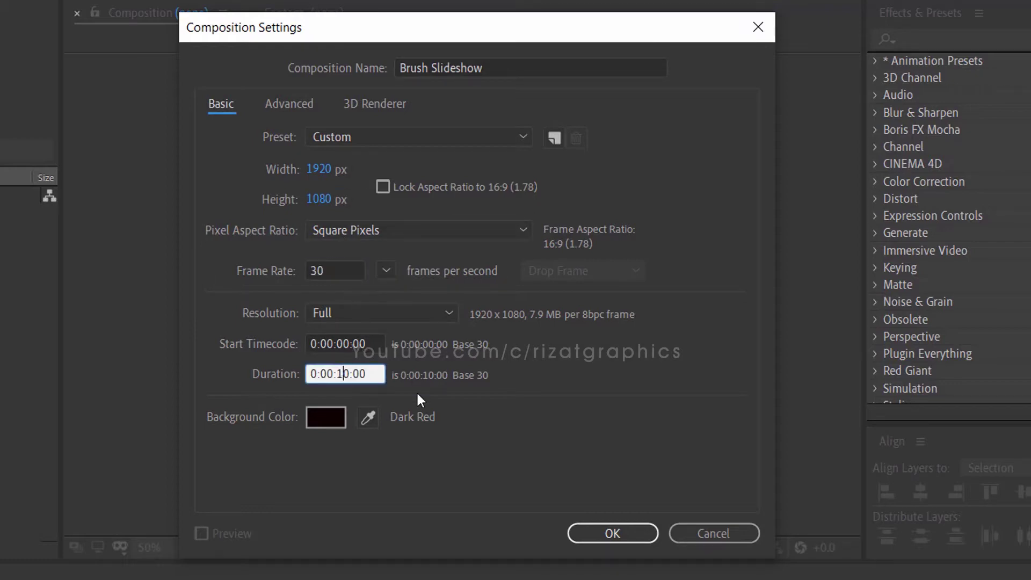
key("BackSpace")
type("2")
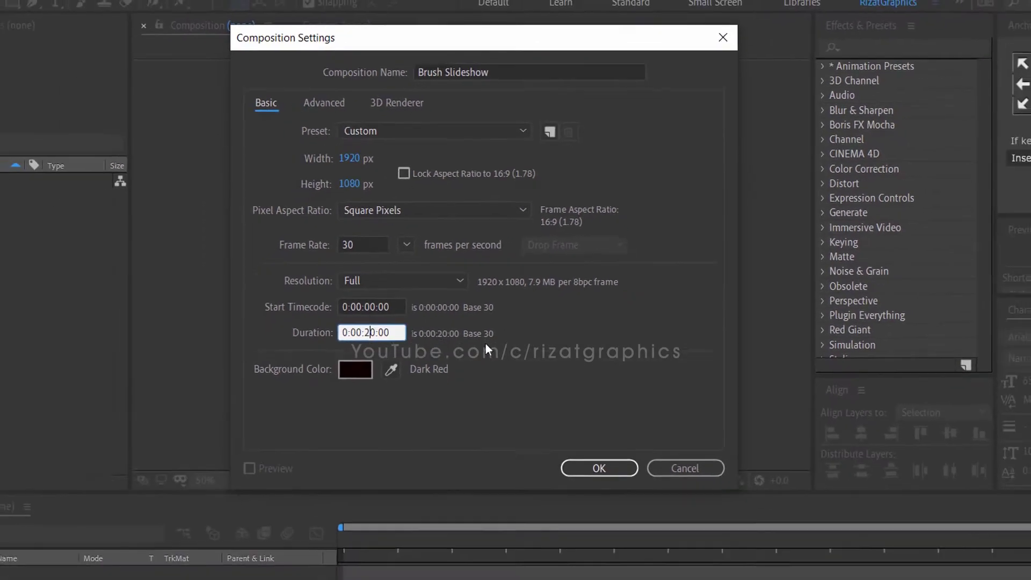
left_click(599, 467)
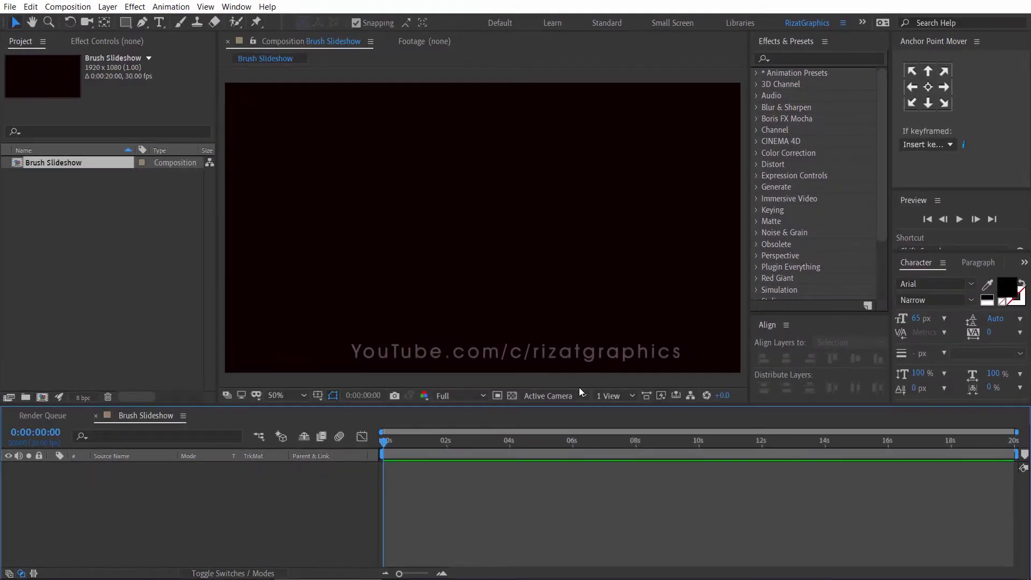
Import the clips Transition - 23324.mp4 and Transition - 23325.mp4 into the project
left_click(11, 7)
mouse_move(161, 175)
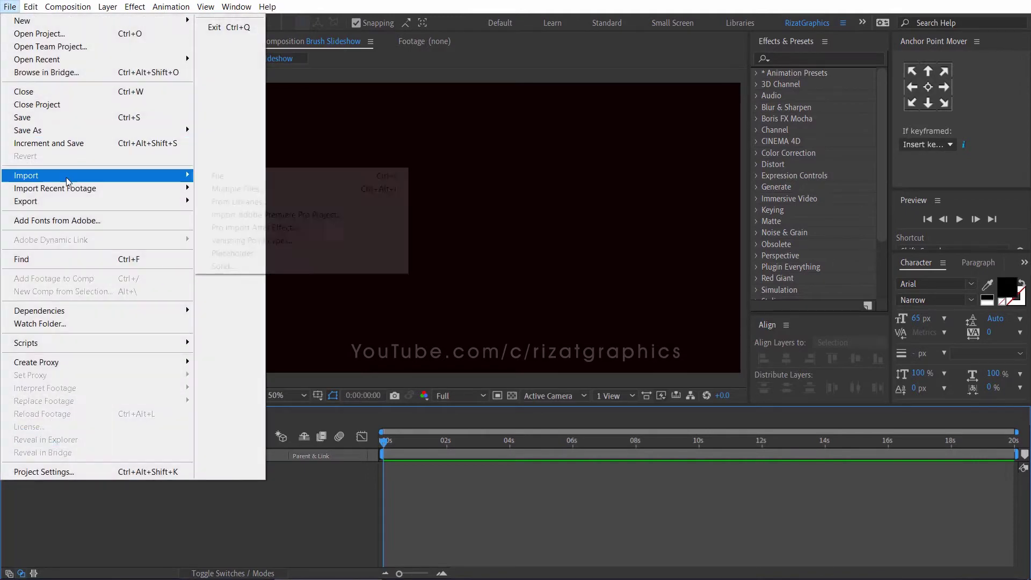
left_click(272, 176)
left_click_drag(279, 184, 161, 137)
left_click(376, 351)
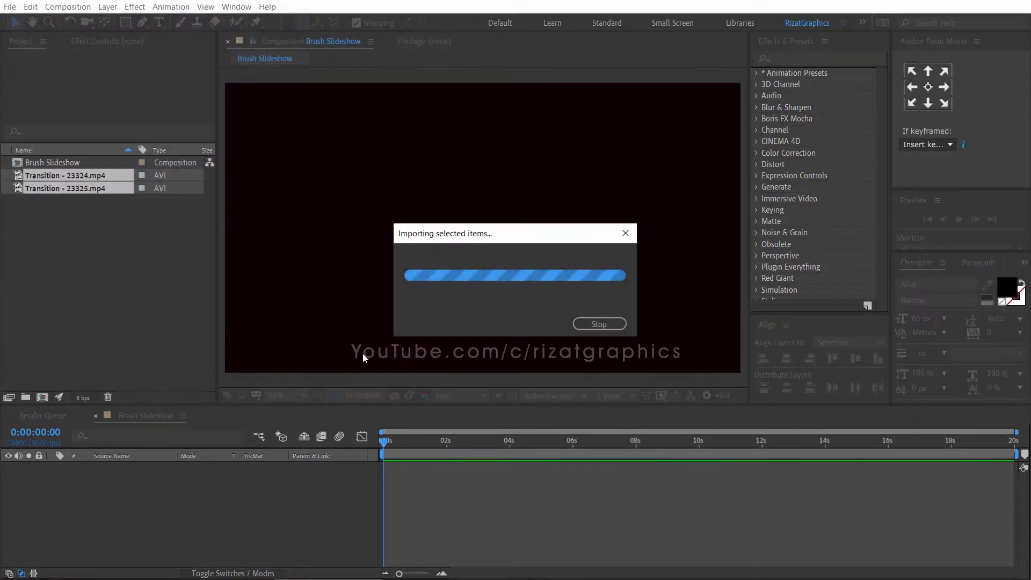
left_click(105, 266)
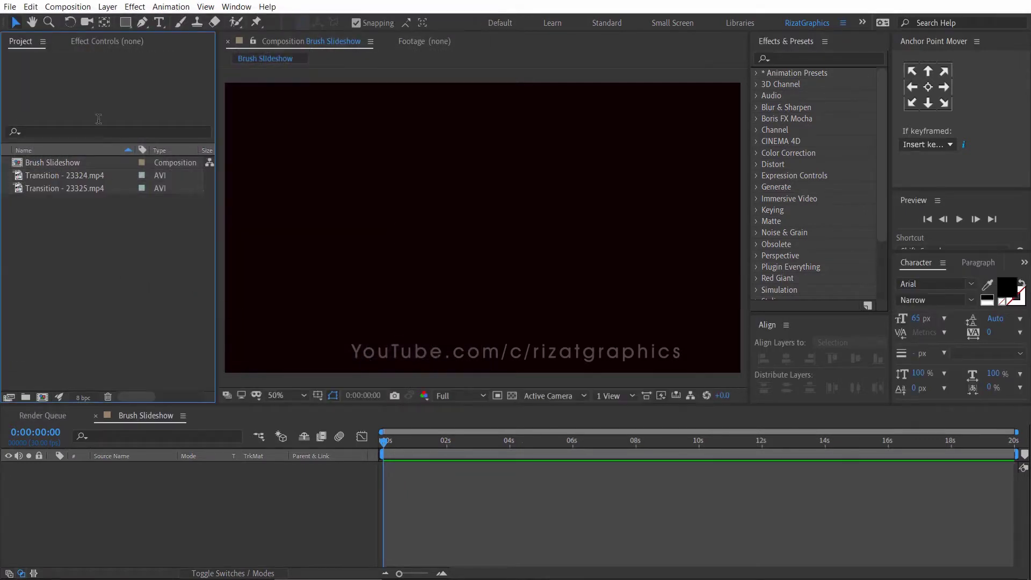
Create a new composition Brush01 with a 10-second duration
left_click(86, 11)
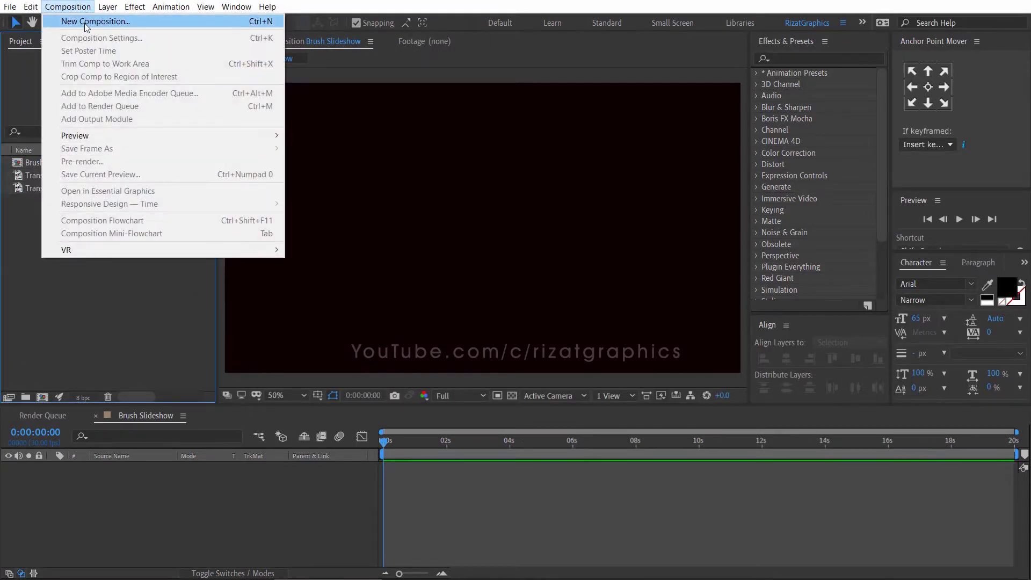
left_click(86, 22)
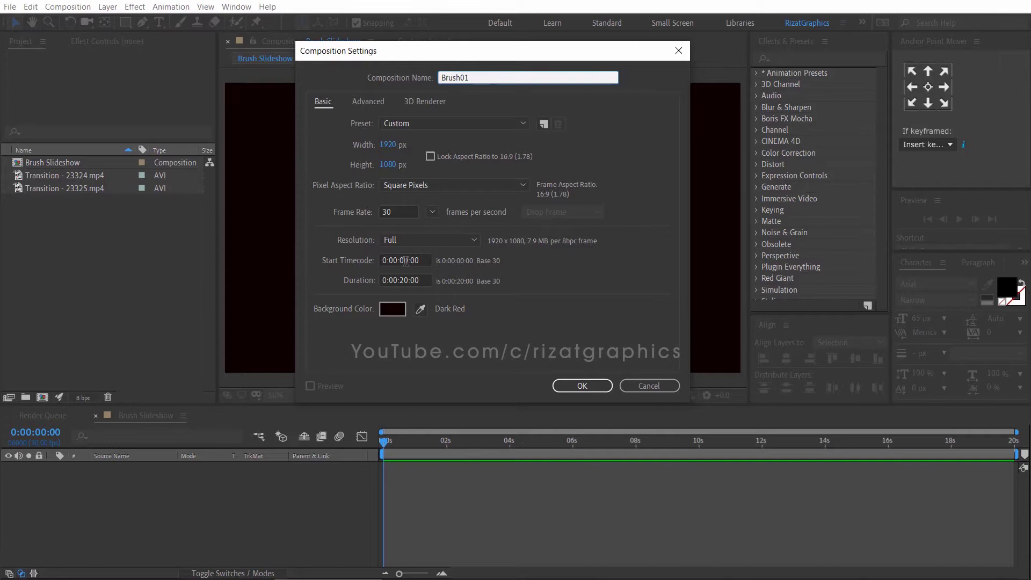
left_click(404, 279)
key("BackSpace")
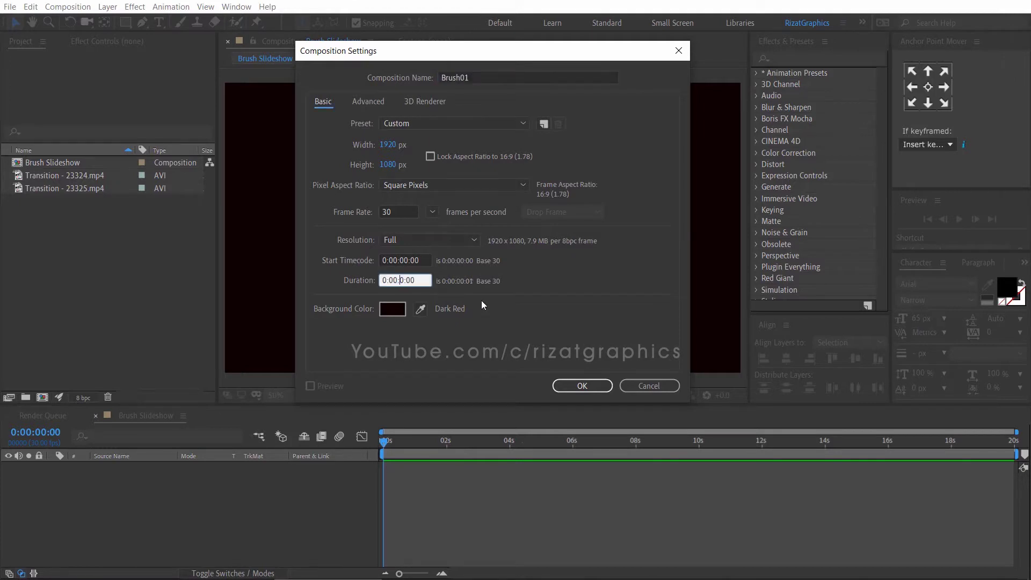
type("1")
left_click(562, 387)
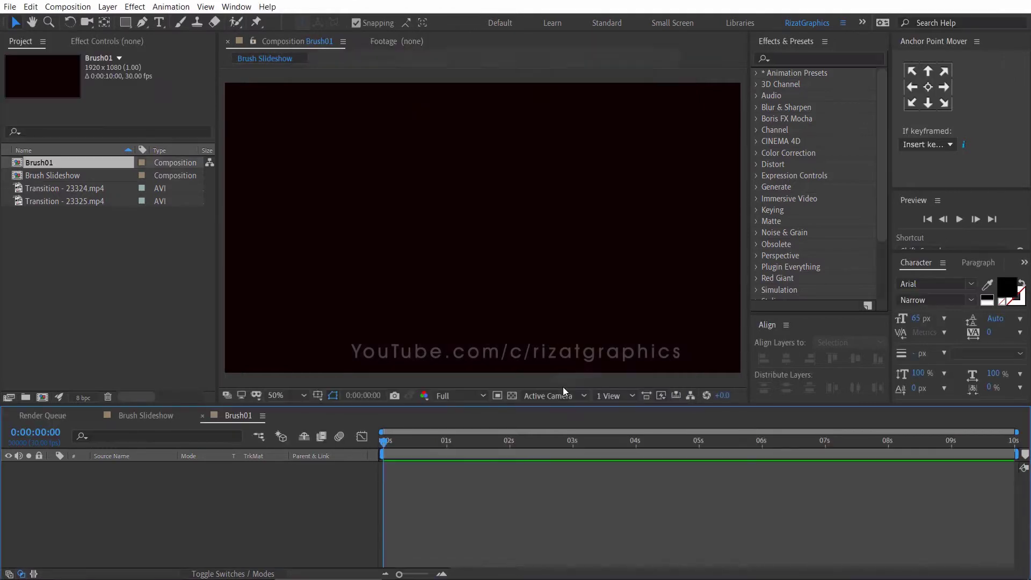
Duplicate Brush01 as Brush02, then place Transition - 23324.mp4 in Brush01 and Transition - 23325.mp4 in Brush02
left_click(71, 163)
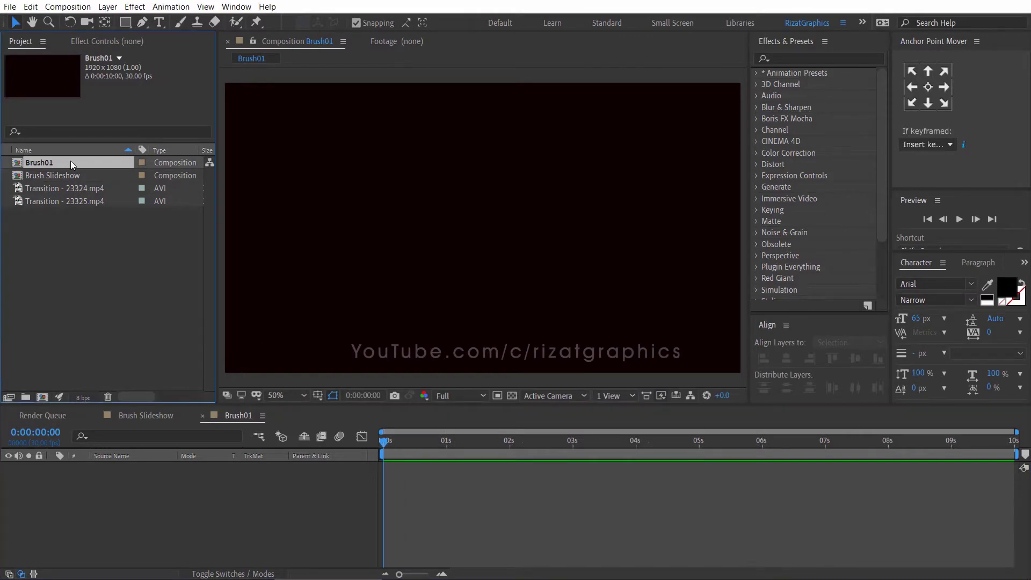
key("ctrl+d")
left_click(55, 202)
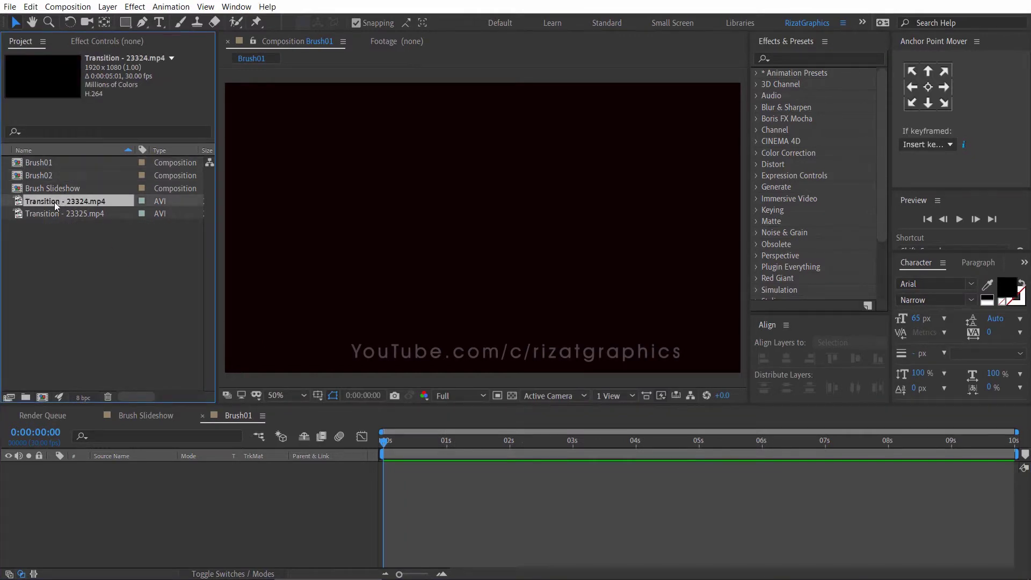
left_click_drag(60, 204, 58, 166)
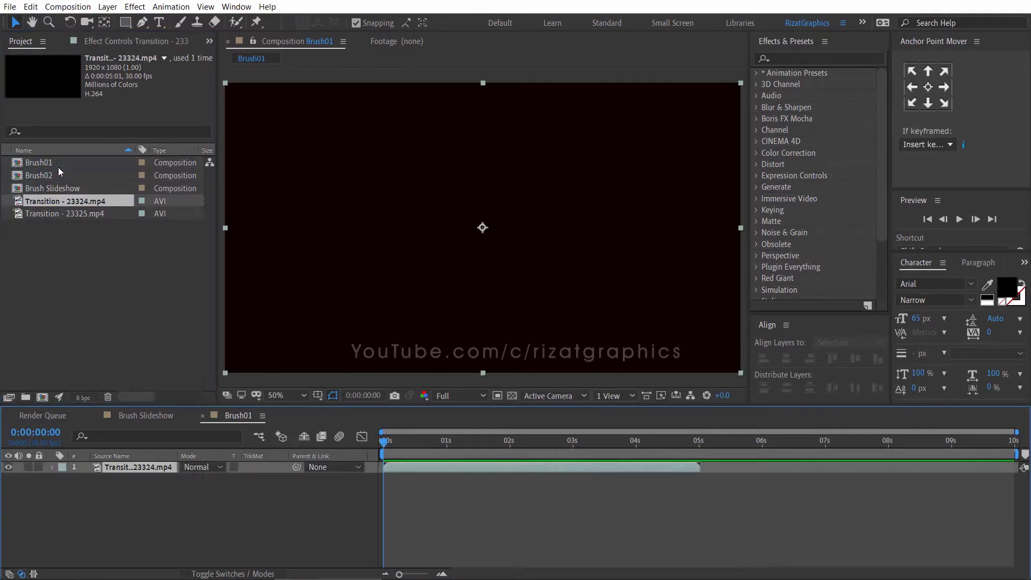
left_click_drag(57, 212, 58, 176)
left_click(59, 230)
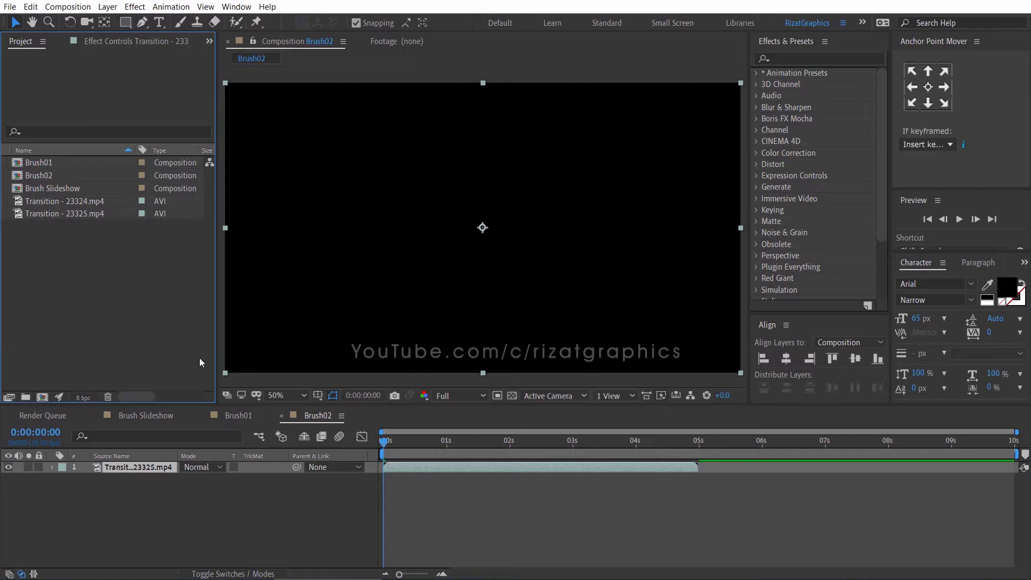
Preview Brush01 and park the playhead at 0:00:04:29, where the frame turns white
left_click(236, 416)
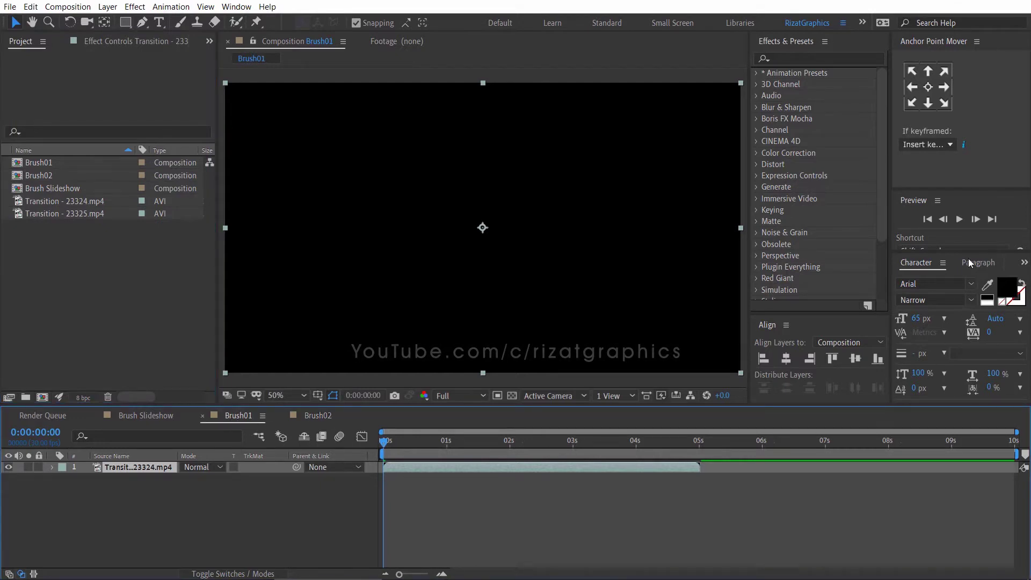
left_click(958, 220)
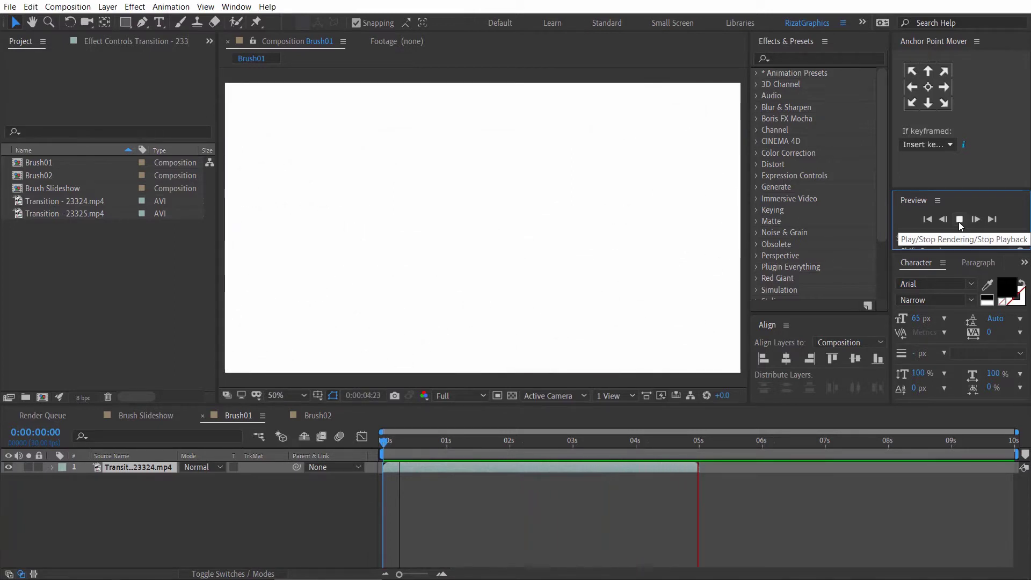
left_click(958, 220)
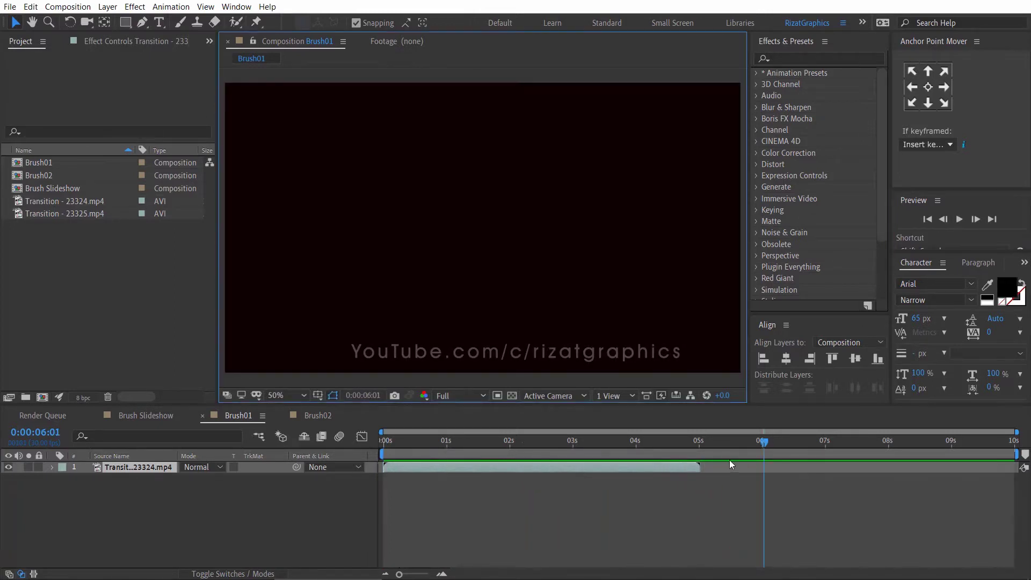
left_click(698, 449)
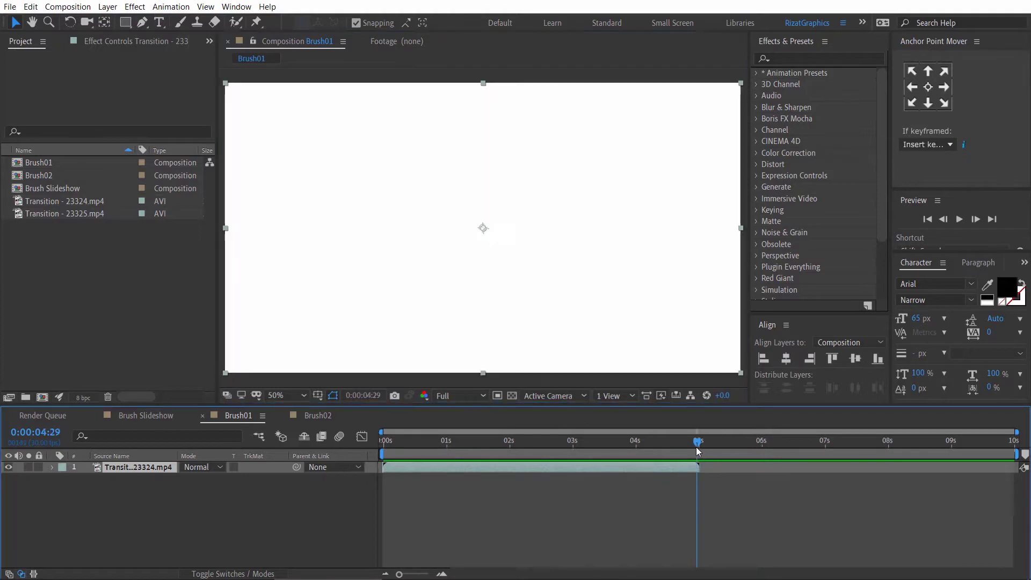
left_click(441, 573)
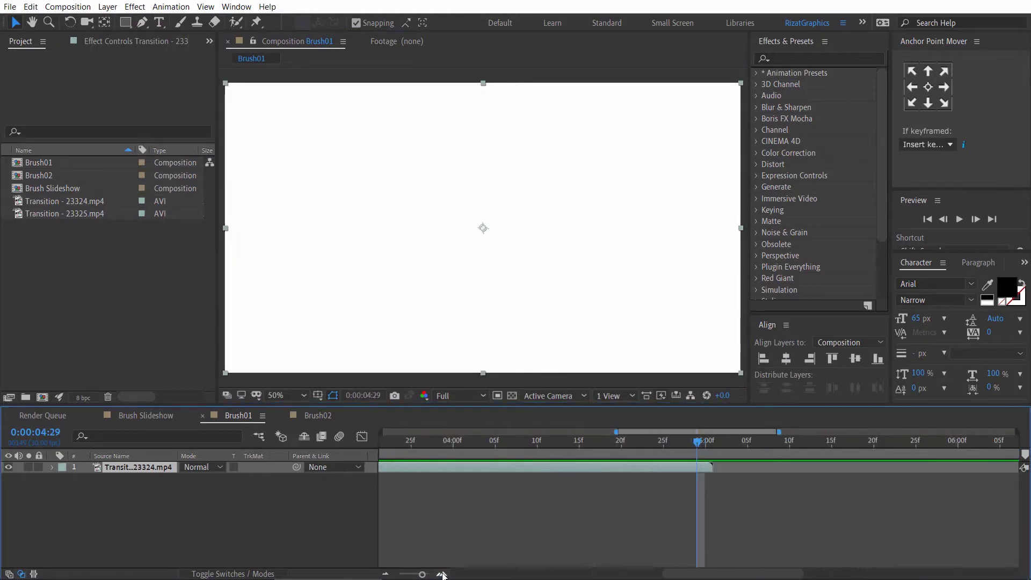
Split the Brush01 transition layer at the 5-second mark
left_click(441, 573)
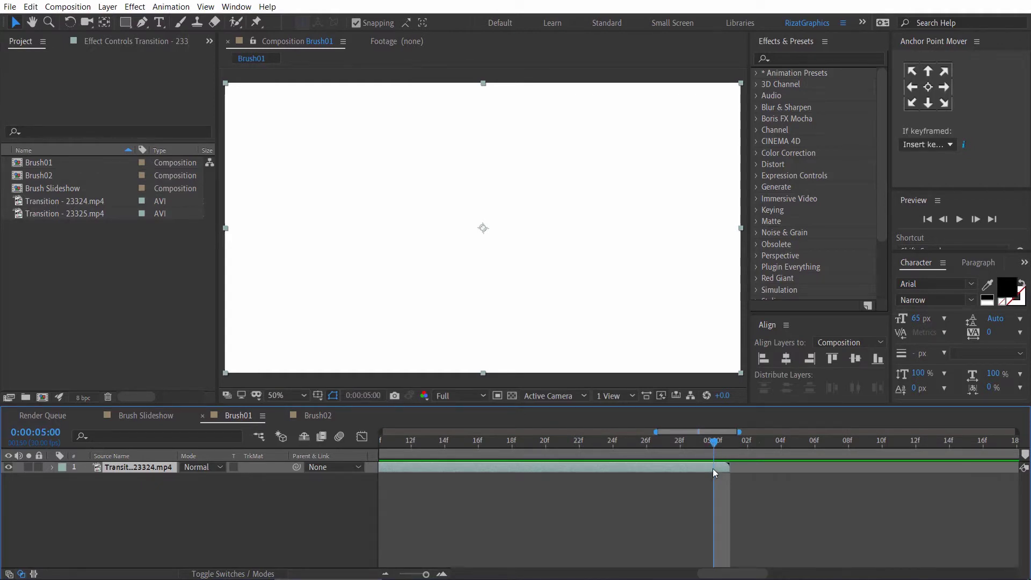
key("ctrl+shift+d")
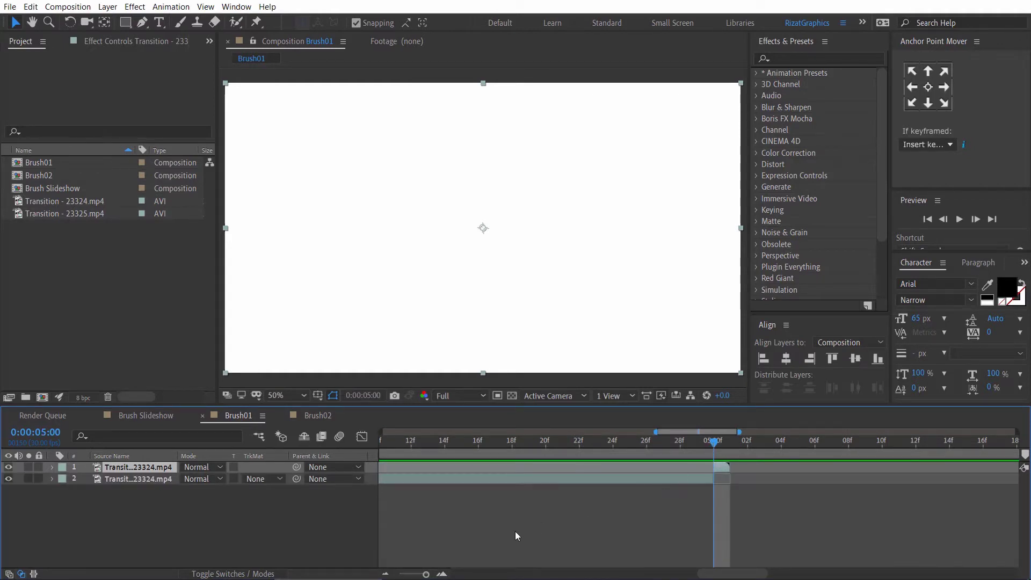
left_click(386, 573)
left_click(386, 574)
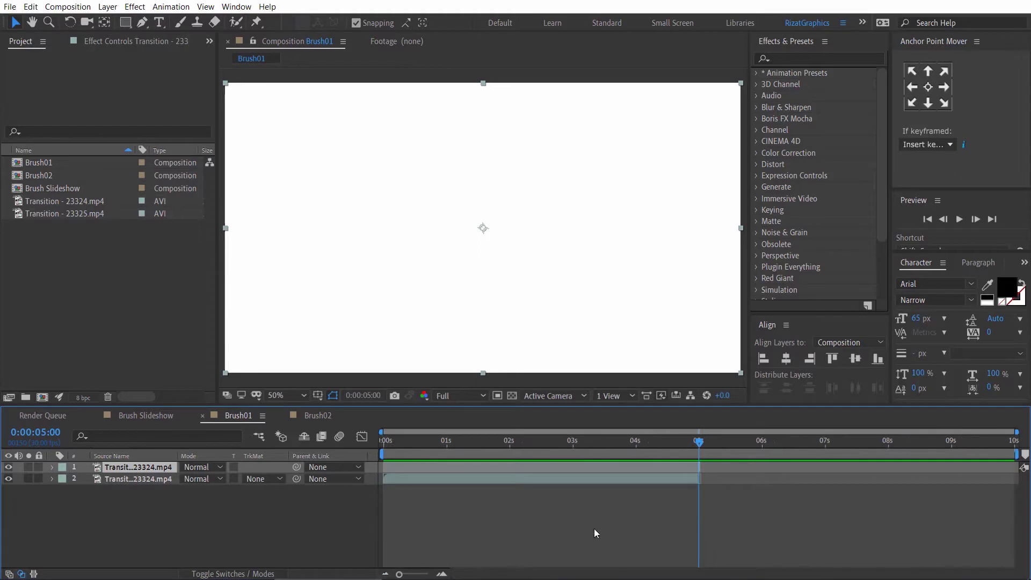
Freeze the top clip at 5 s, extend it to the 10 s end, and play it back
right_click(698, 466)
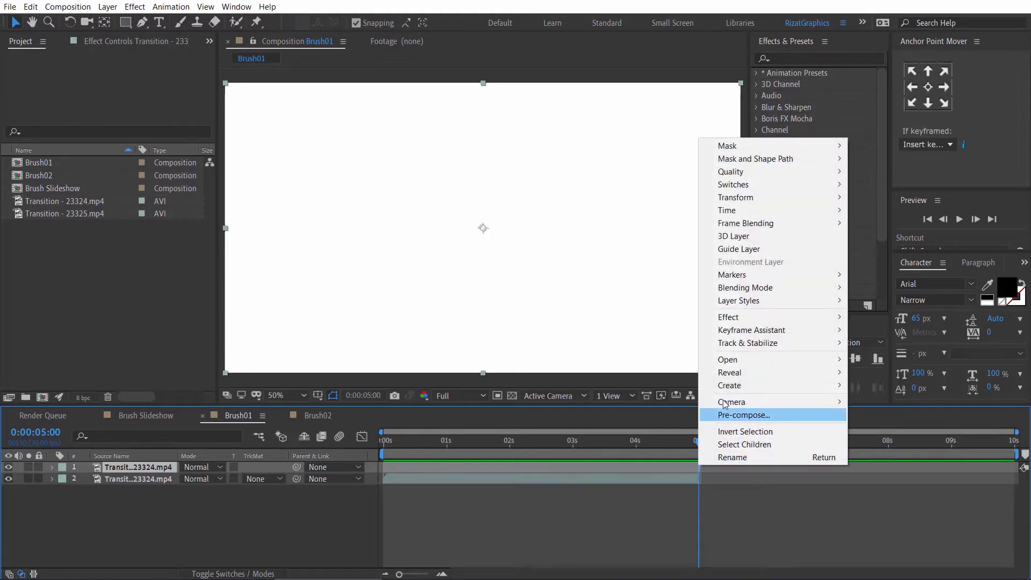
mouse_move(749, 215)
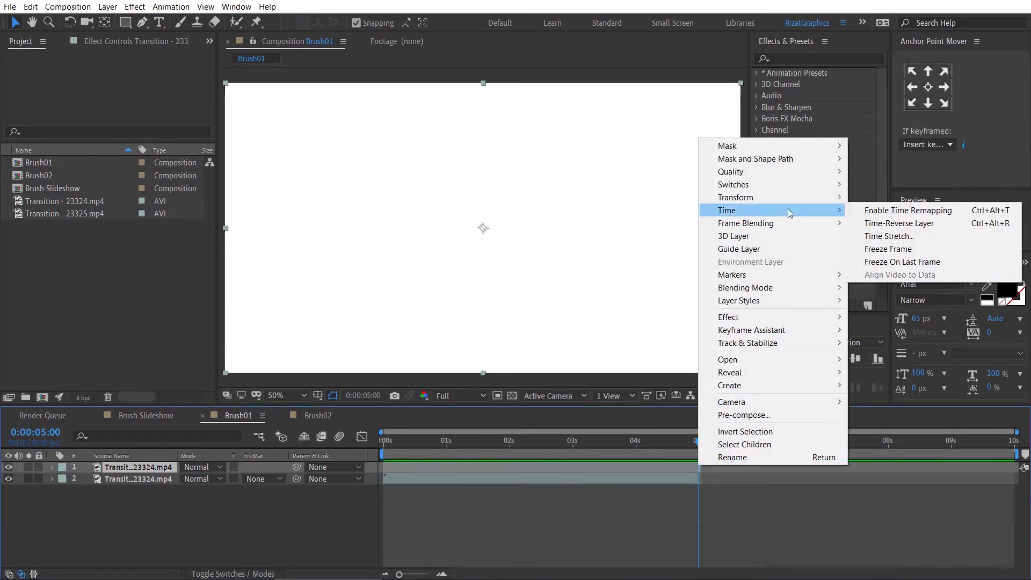
left_click(877, 251)
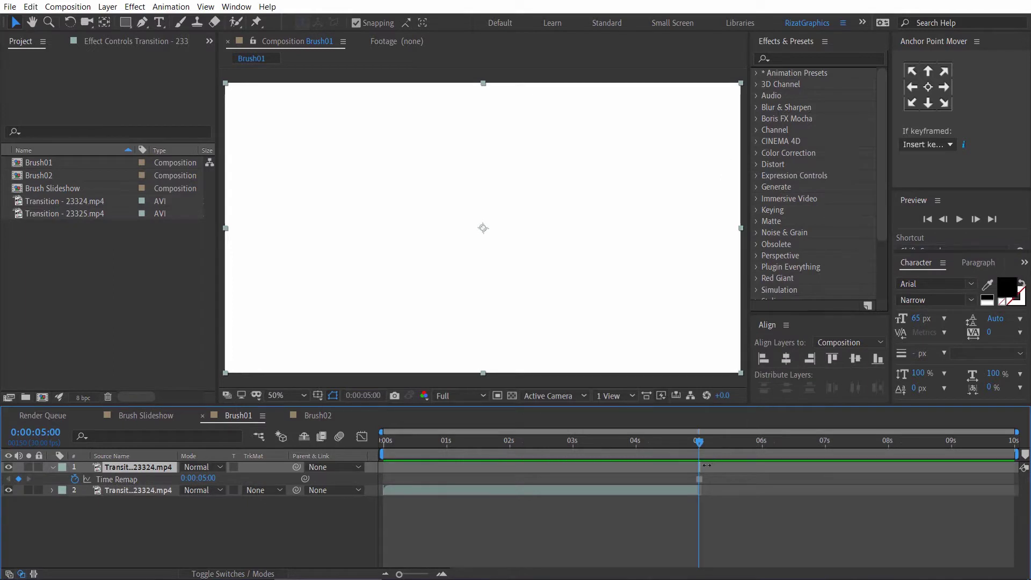
left_click_drag(699, 466, 1022, 467)
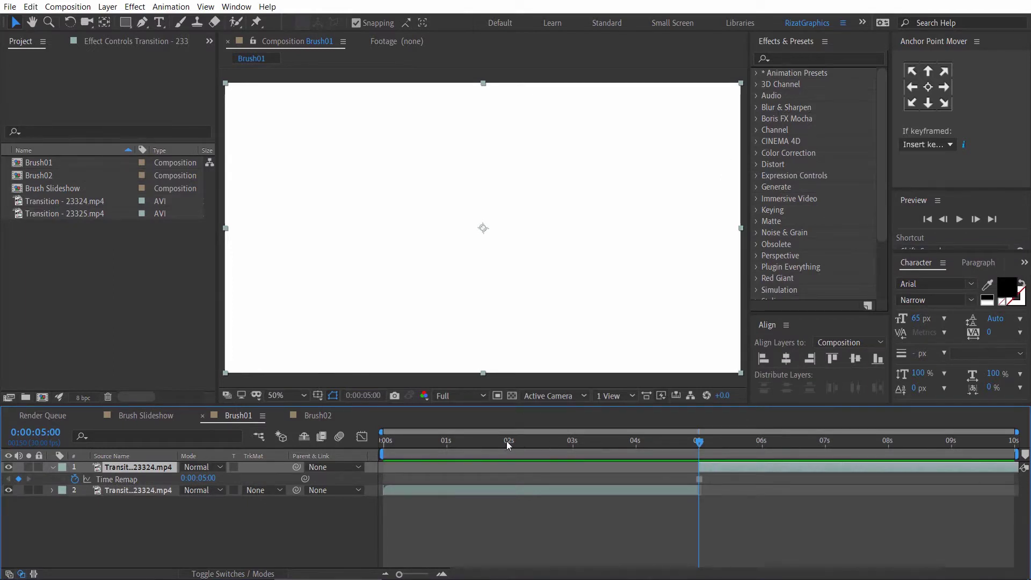
left_click_drag(509, 445, 365, 438)
left_click(959, 219)
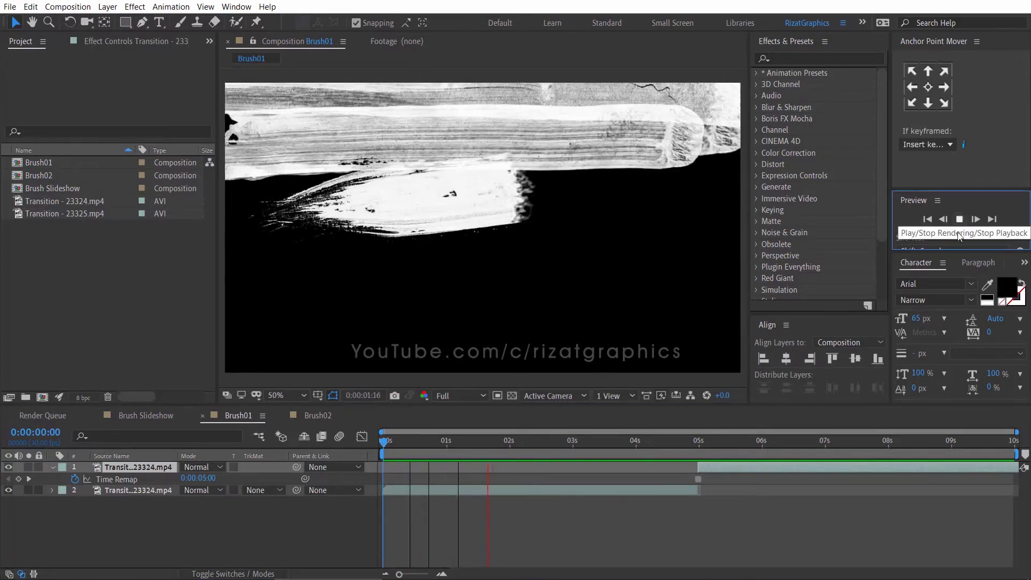
left_click_drag(954, 249, 951, 219)
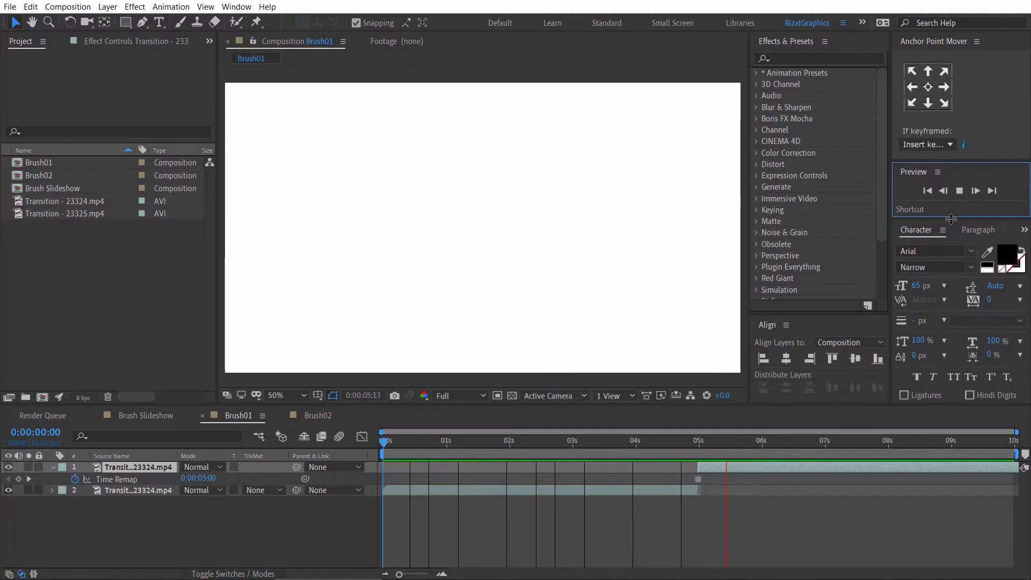
Stop playback, switch to Brush02 and move the playhead to 4:25
key("space")
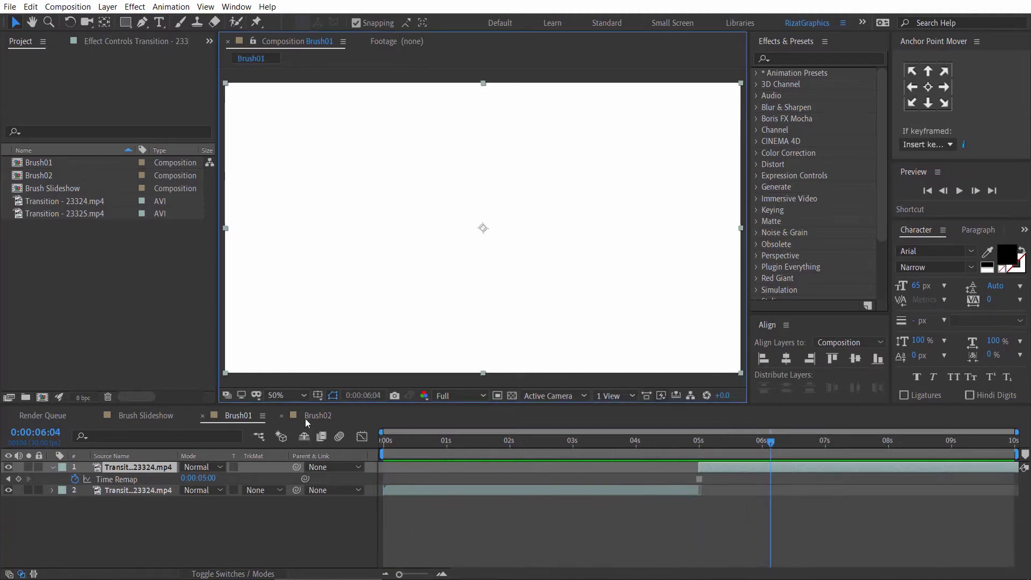
left_click(314, 415)
left_click_drag(388, 442, 686, 439)
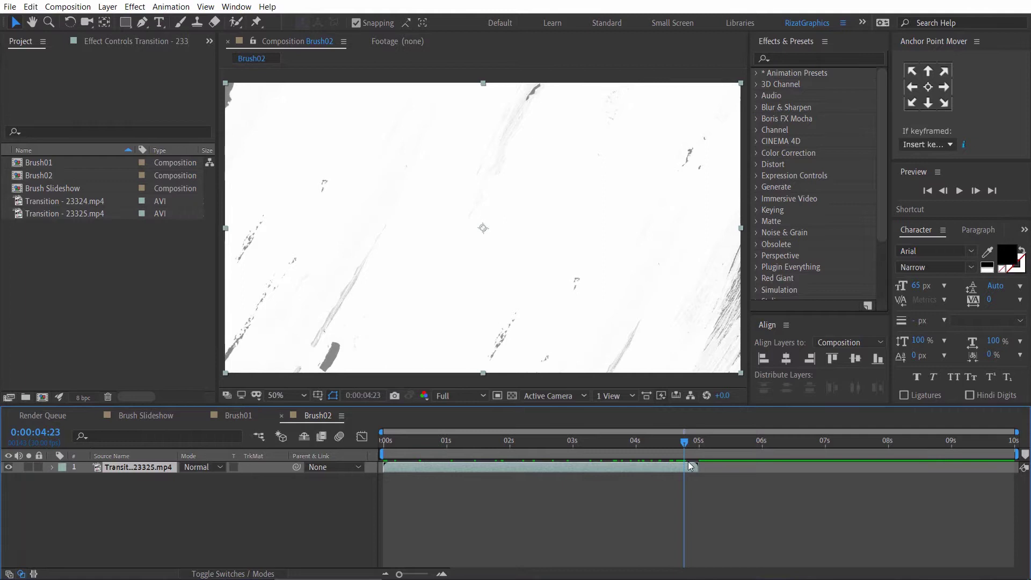
left_click_drag(685, 440, 690, 443)
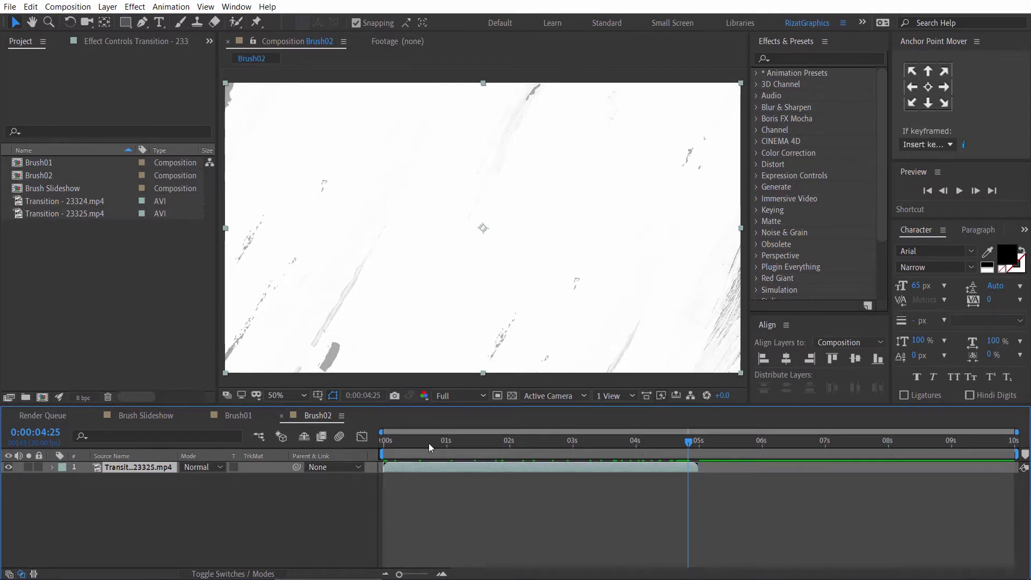
Add a comp-sized 1920×1080 white solid layer to Brush02
left_click(108, 6)
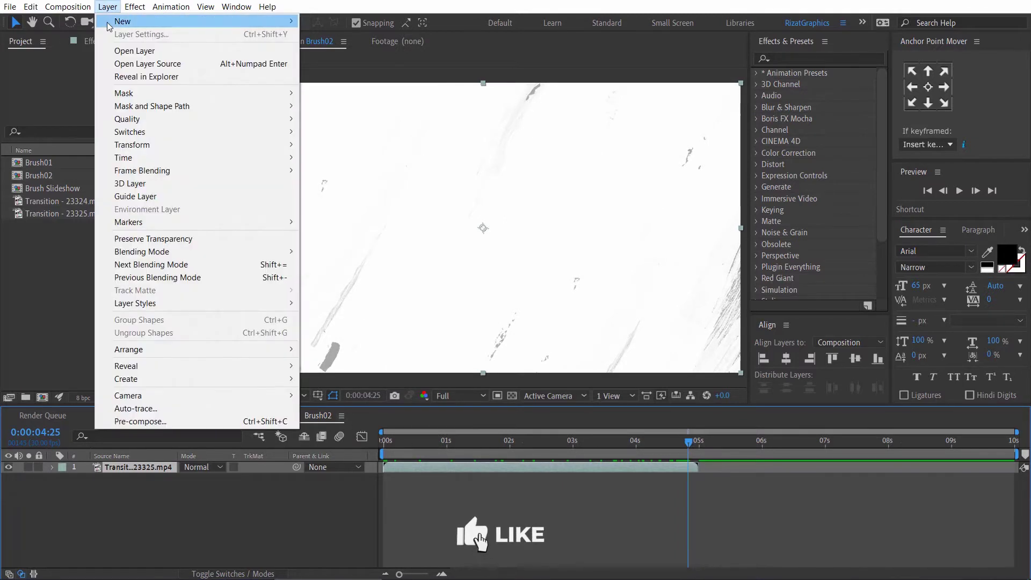
mouse_move(242, 20)
left_click(327, 34)
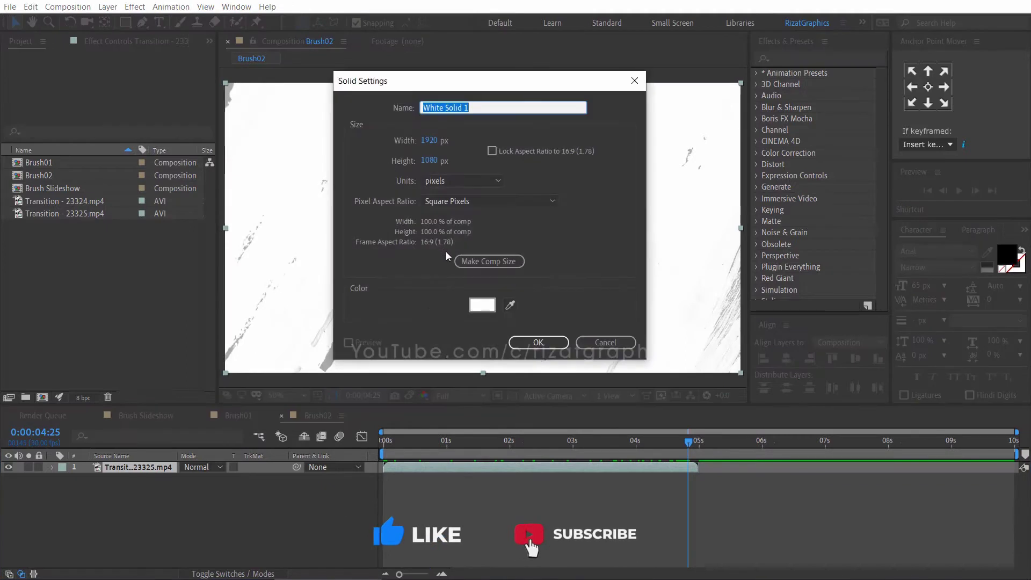
left_click(465, 261)
left_click(482, 305)
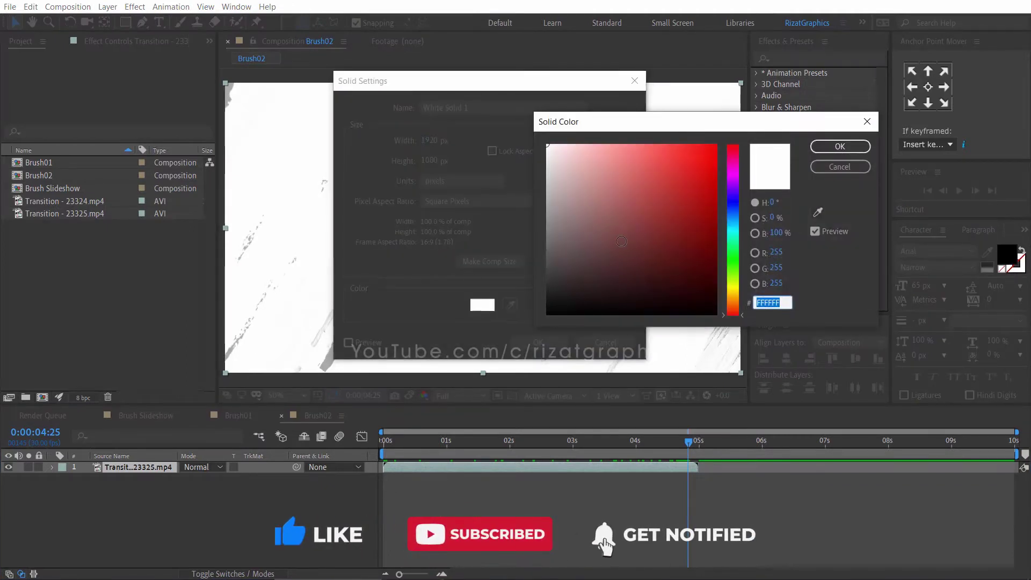
left_click(839, 146)
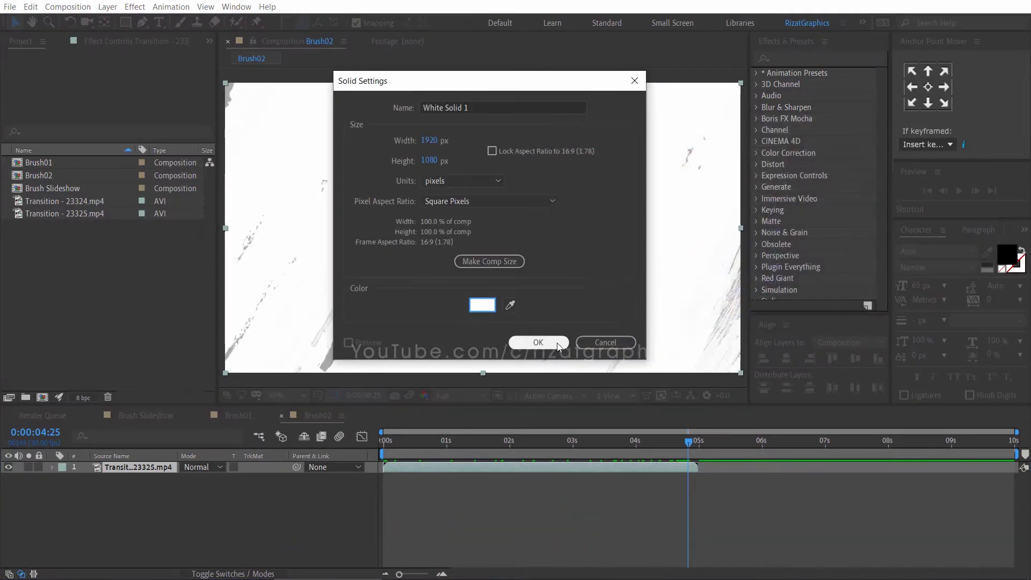
left_click(538, 342)
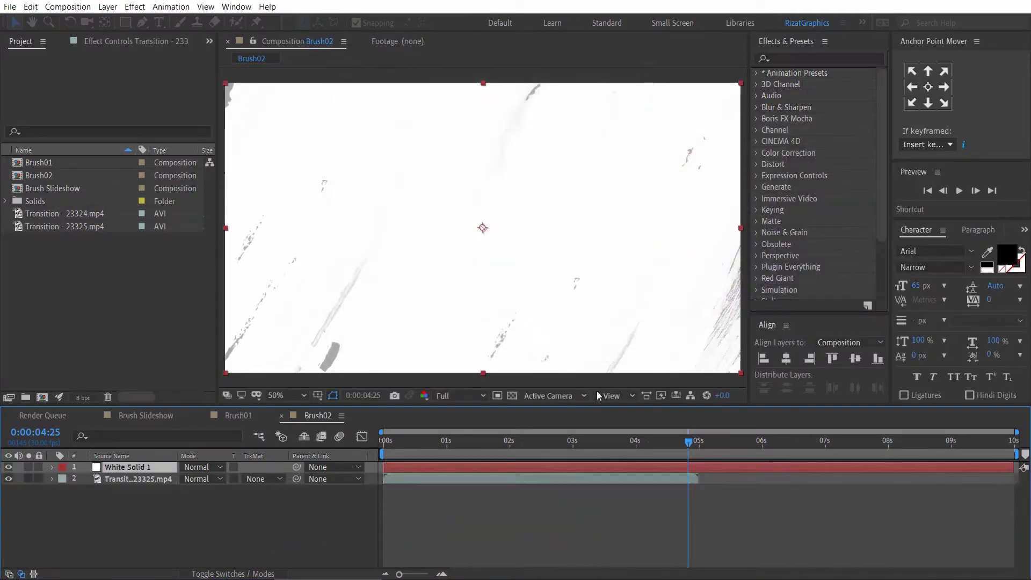
Trim White Solid 1 to start at 4 s and move its anchor point to the left edge
left_click(636, 443)
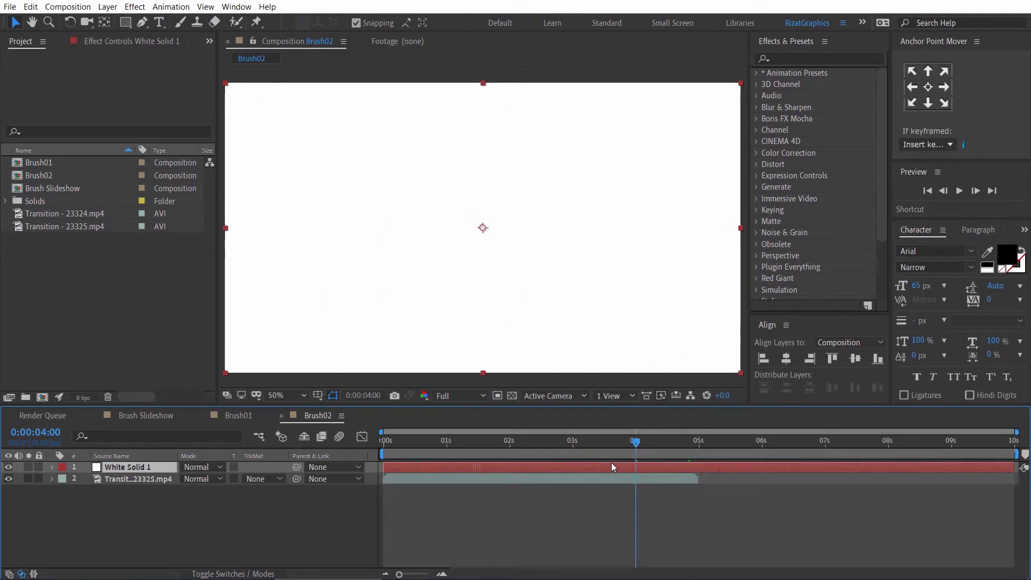
key("alt+bracketleft")
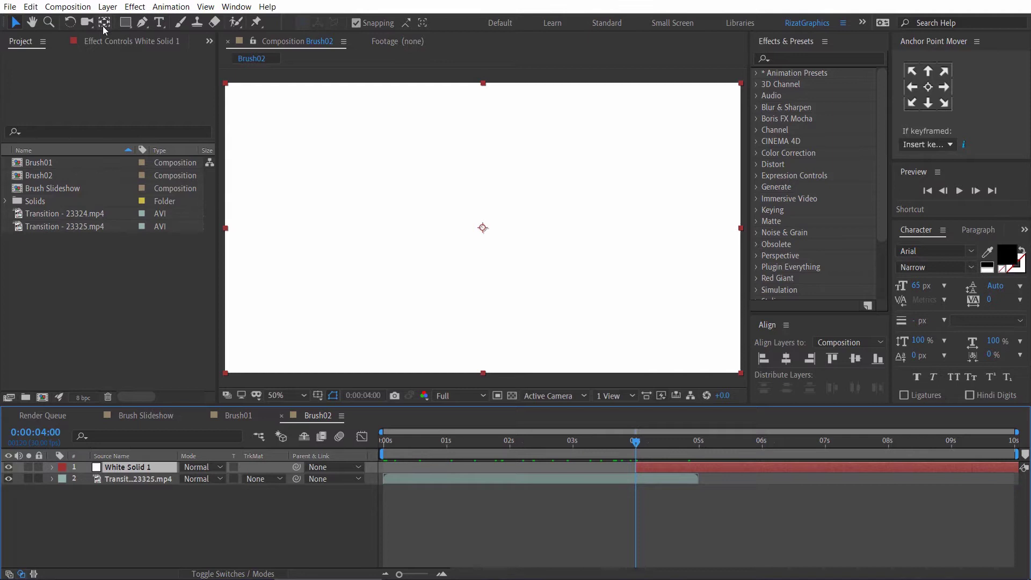
key("y")
left_click_drag(473, 232, 226, 227)
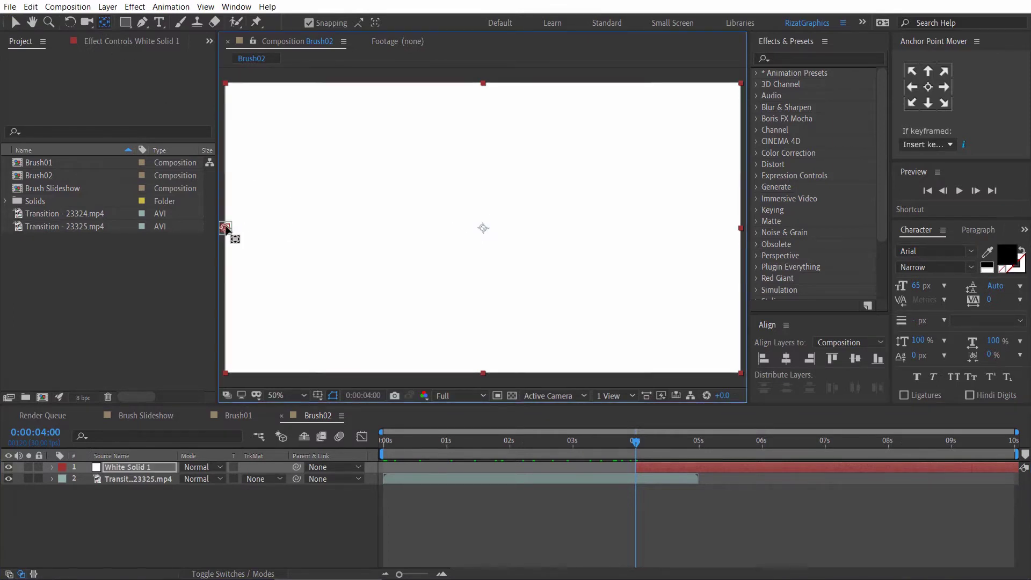
Keyframe the solid's Scale X from 0% at 4:00 to 100% at 4:29
left_click(154, 467)
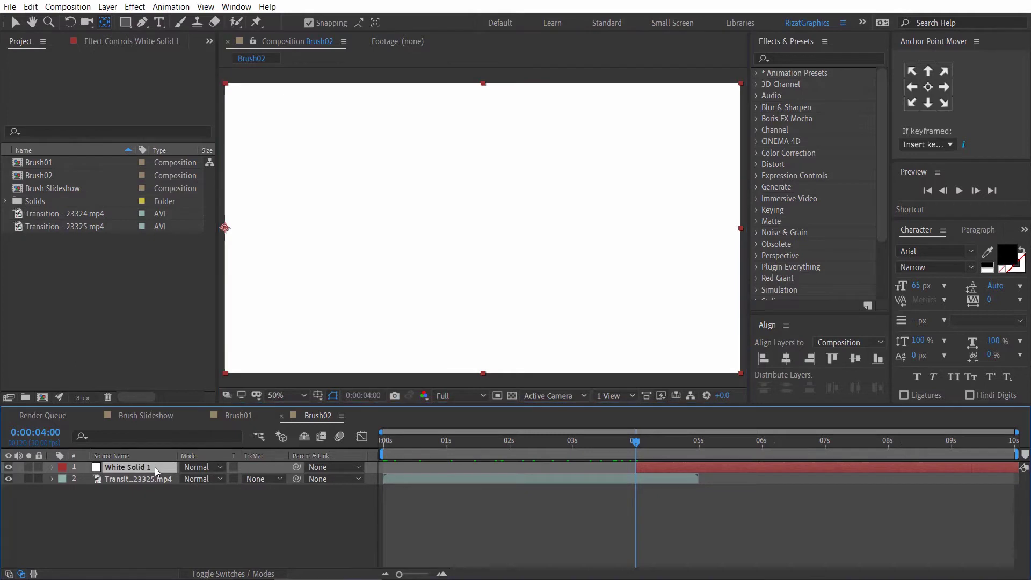
key("s")
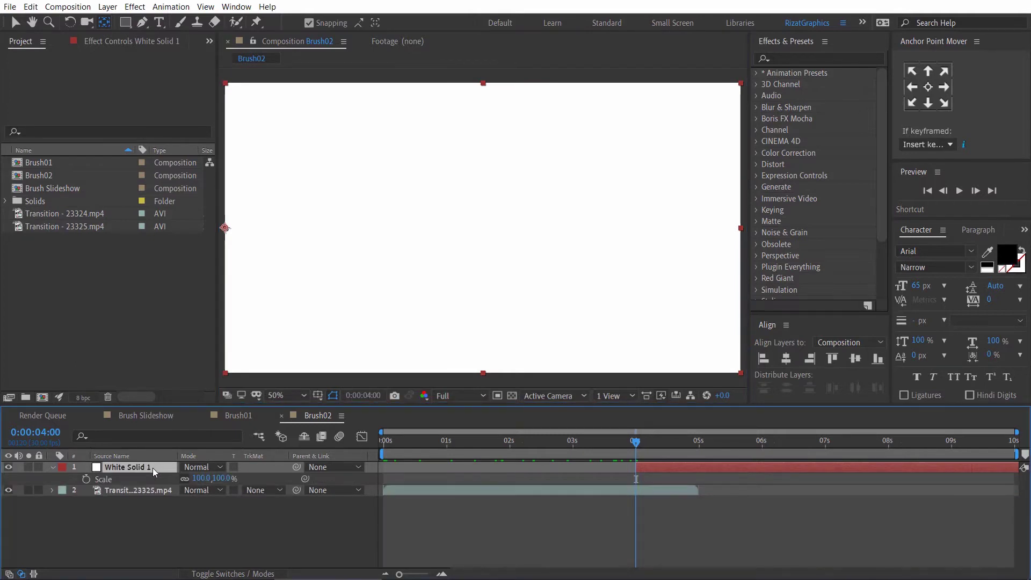
left_click(87, 479)
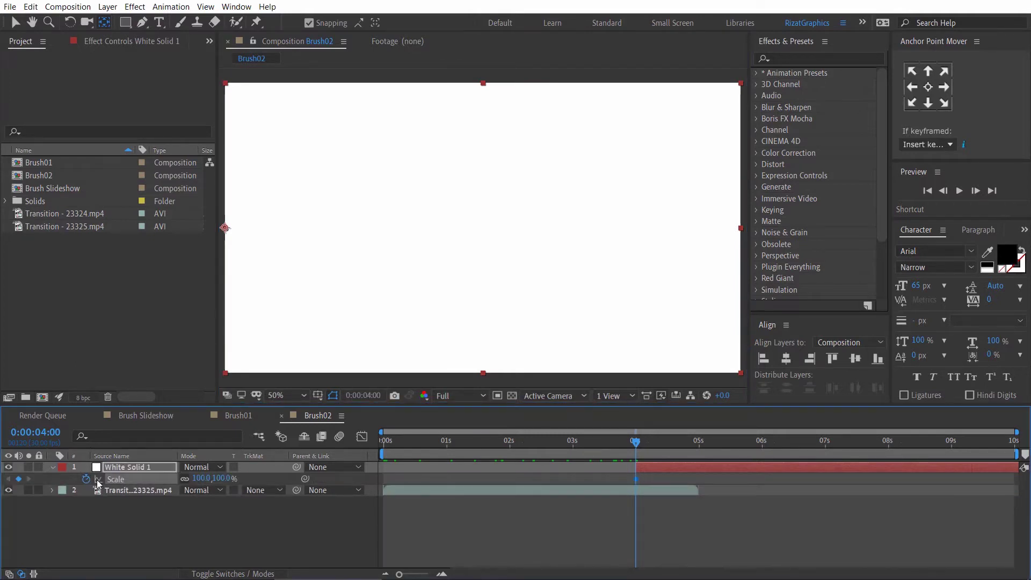
left_click(198, 478)
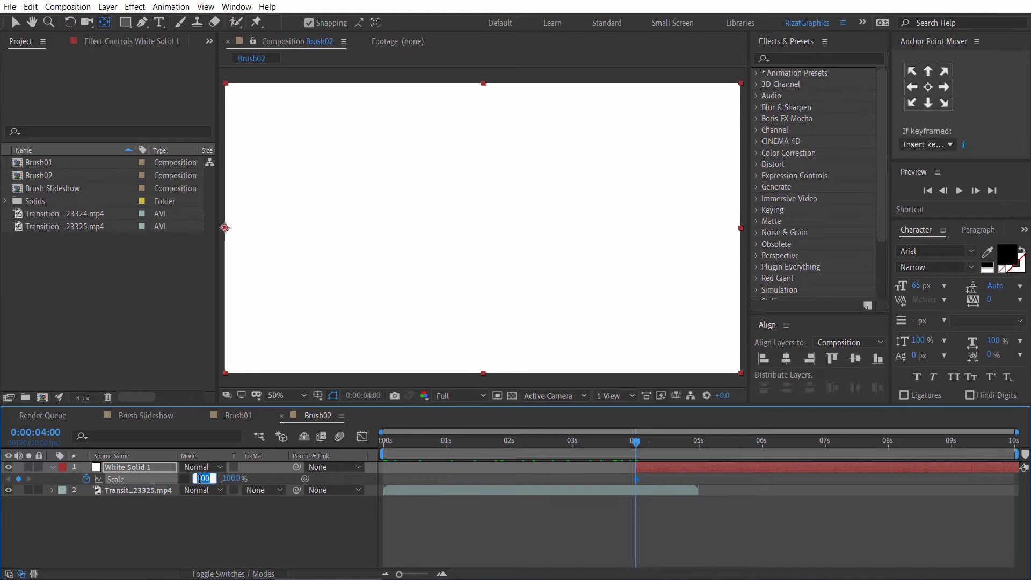
left_click(198, 498)
mouse_move(202, 483)
left_mouse_down()
mouse_move(170, 476)
mouse_move(195, 478)
left_mouse_up()
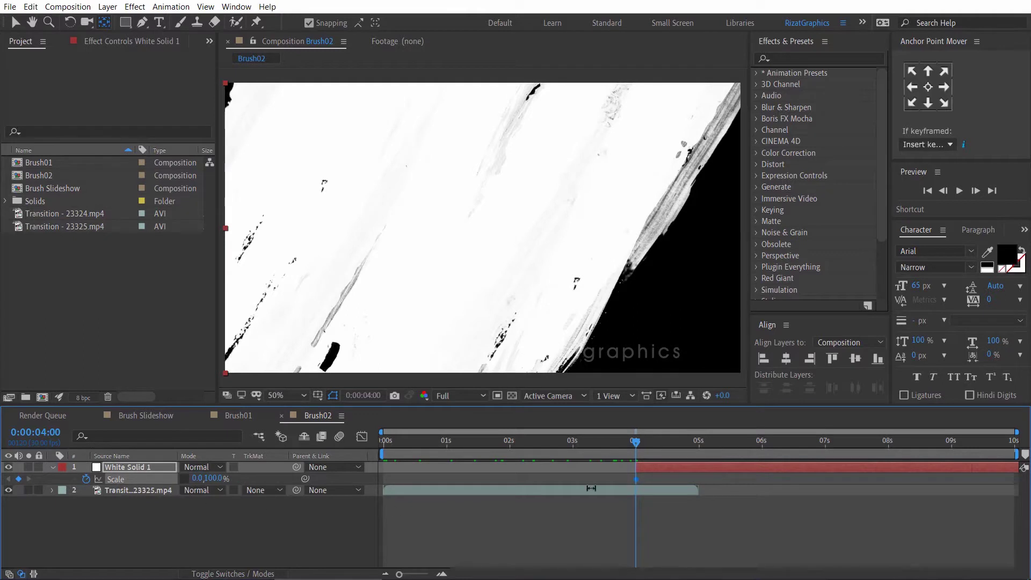
left_click(697, 442)
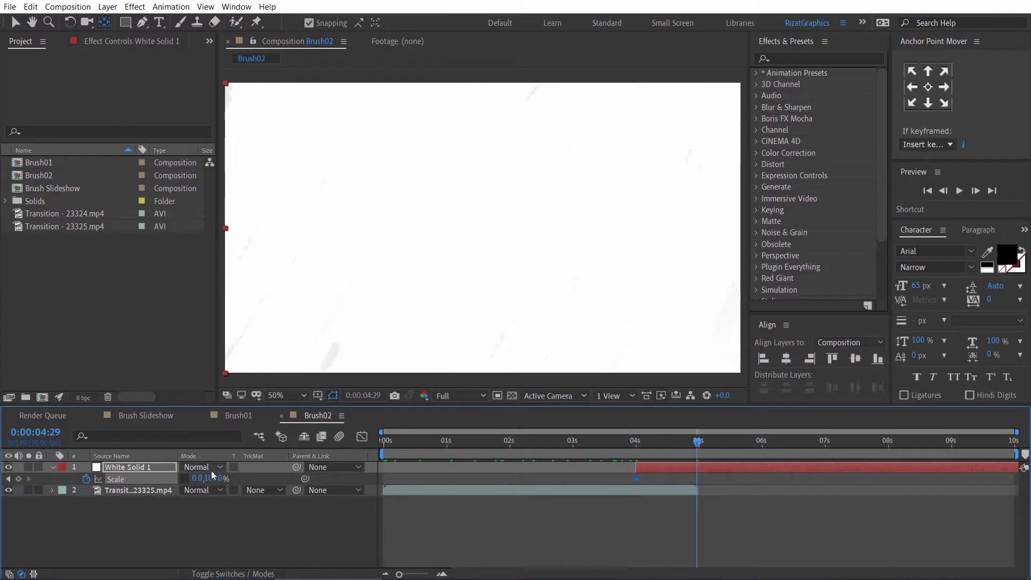
left_click(196, 478)
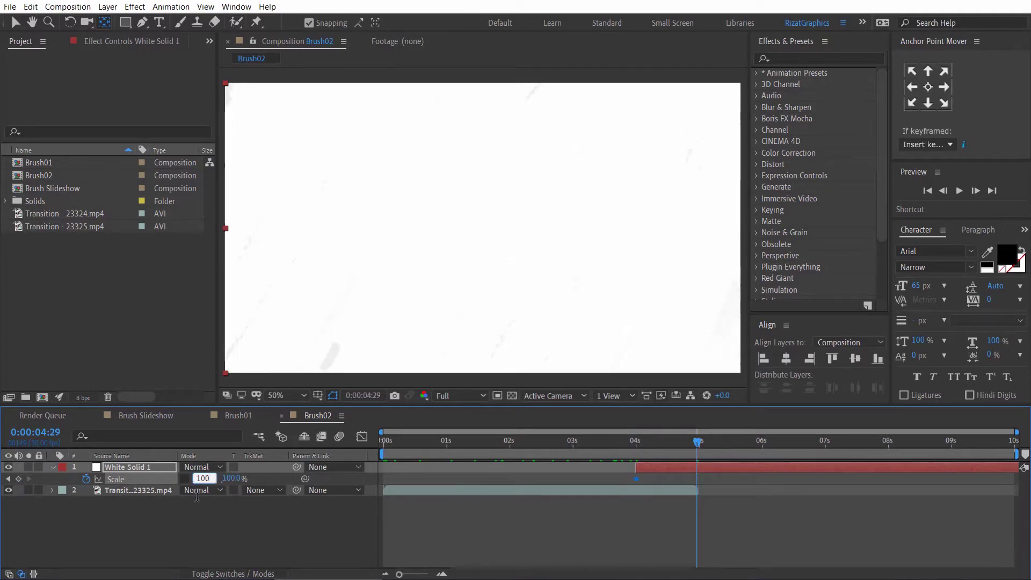
key("Return")
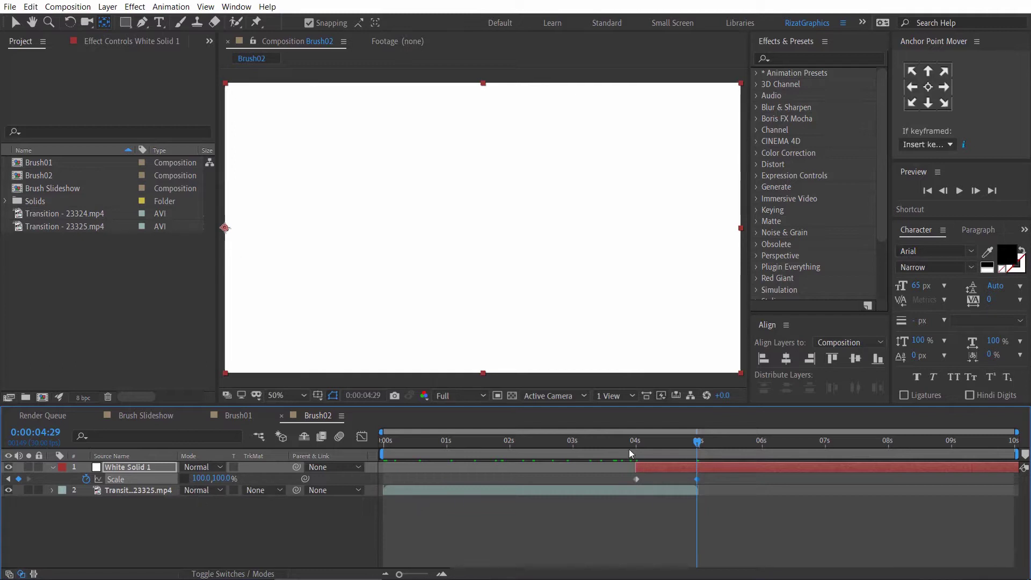
left_click_drag(629, 448, 694, 454)
Duplicate Brush01 as Brush03 and open it
left_click(173, 418)
left_click(76, 166)
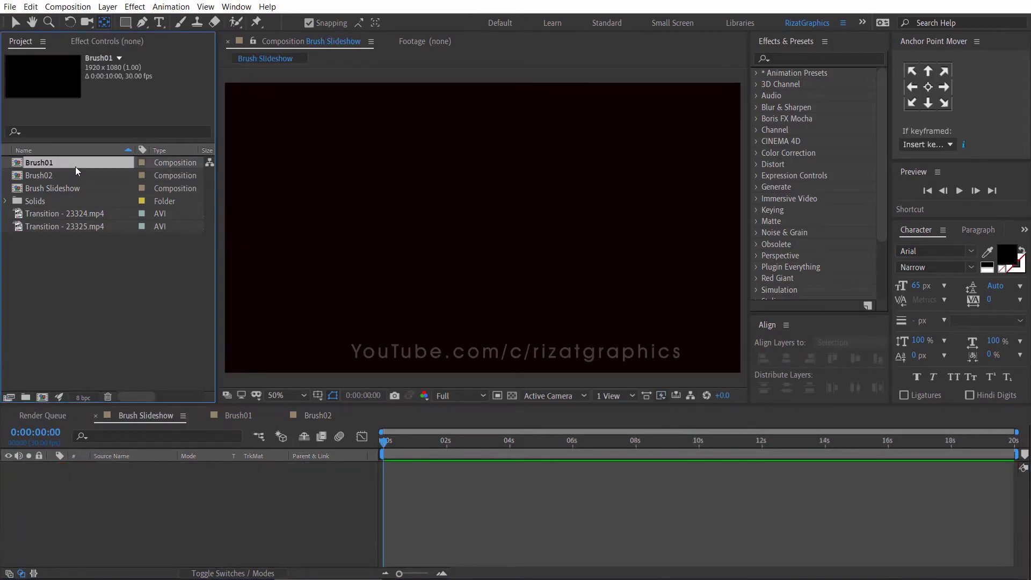
key("ctrl+d")
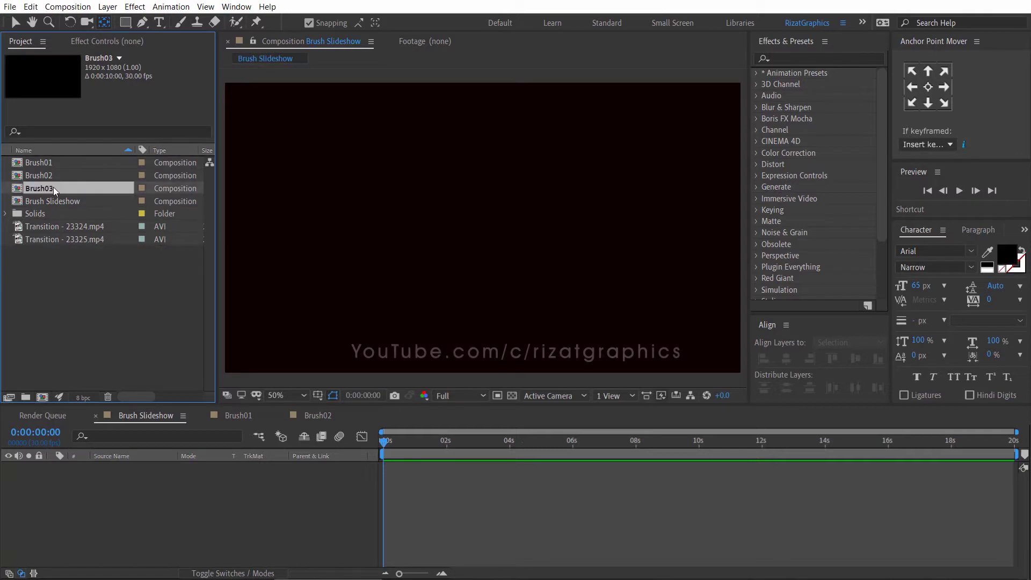
double_click(53, 188)
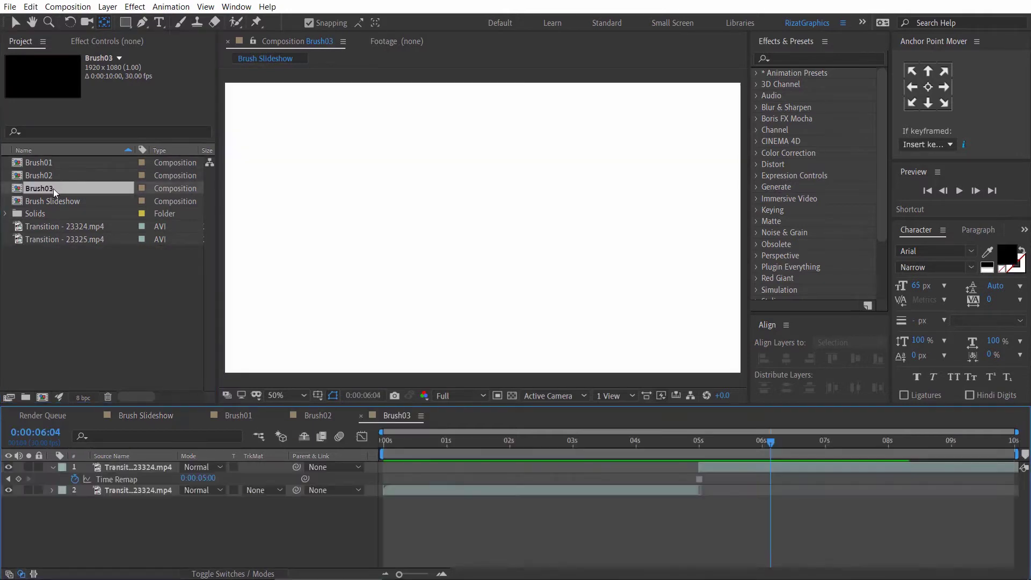
Flip Brush03's lower transition clip vertically and scrub to check it
left_click(127, 492)
left_click(512, 441)
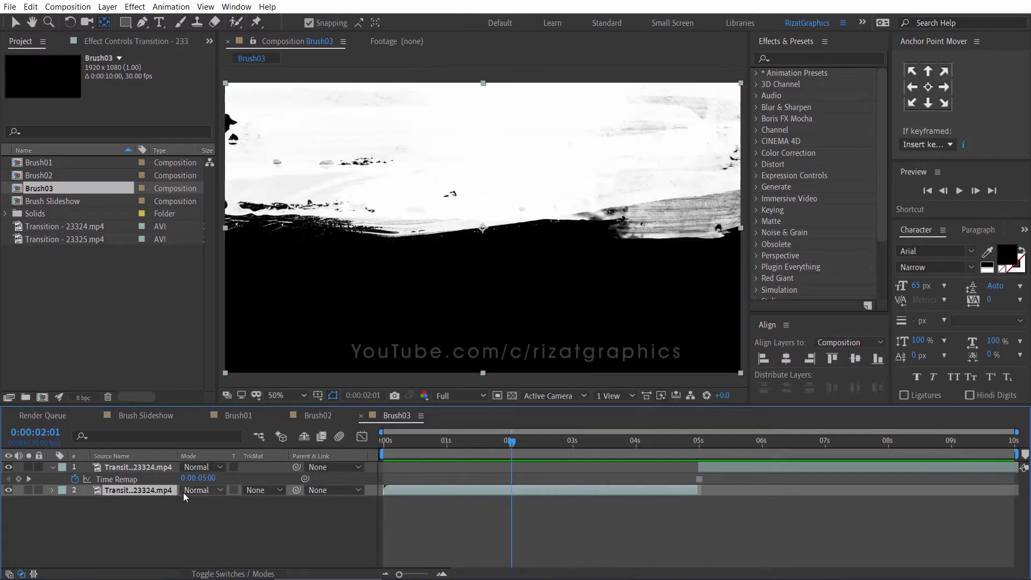
right_click(166, 491)
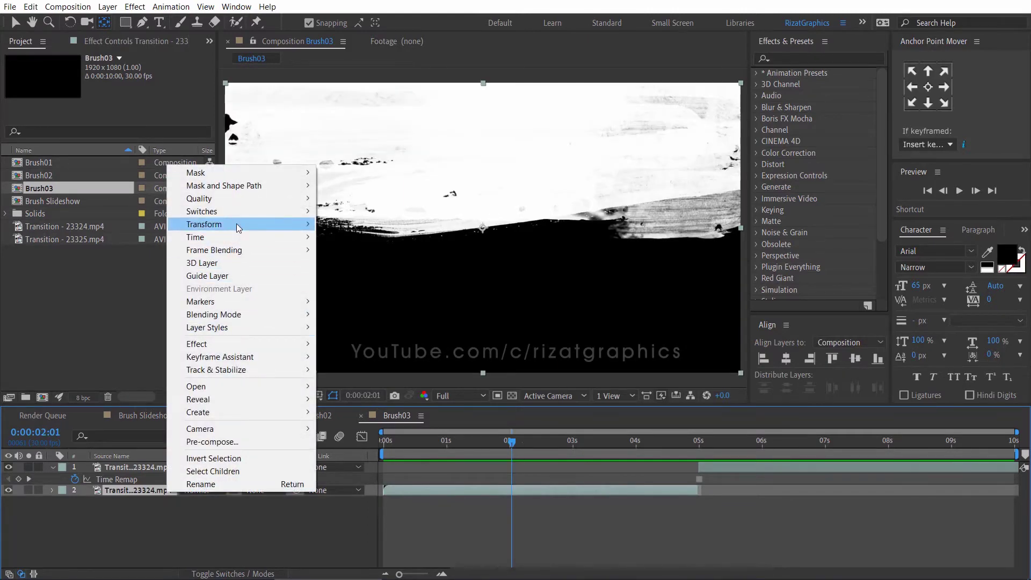
mouse_move(237, 225)
left_click(359, 333)
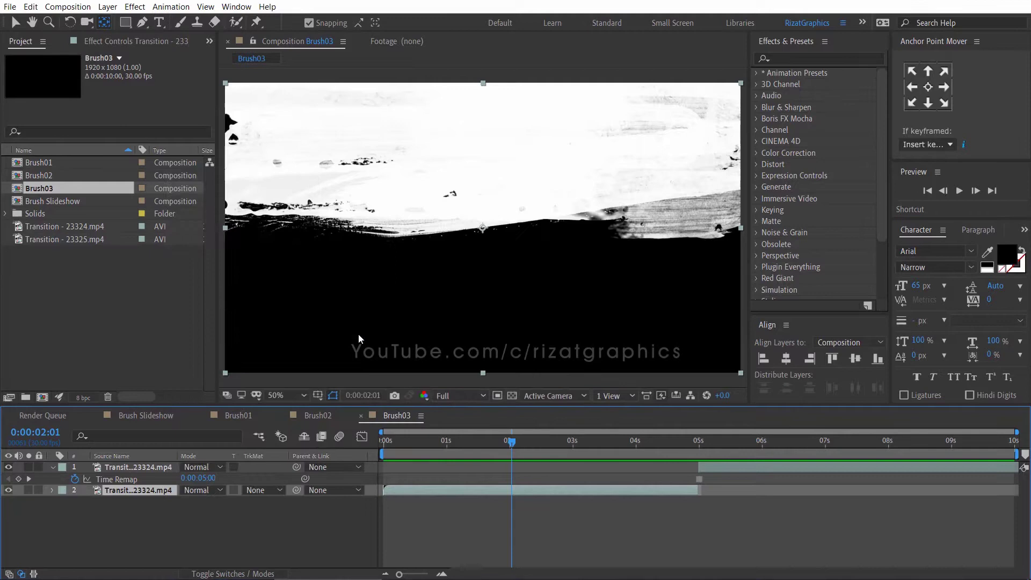
left_click_drag(390, 445, 649, 453)
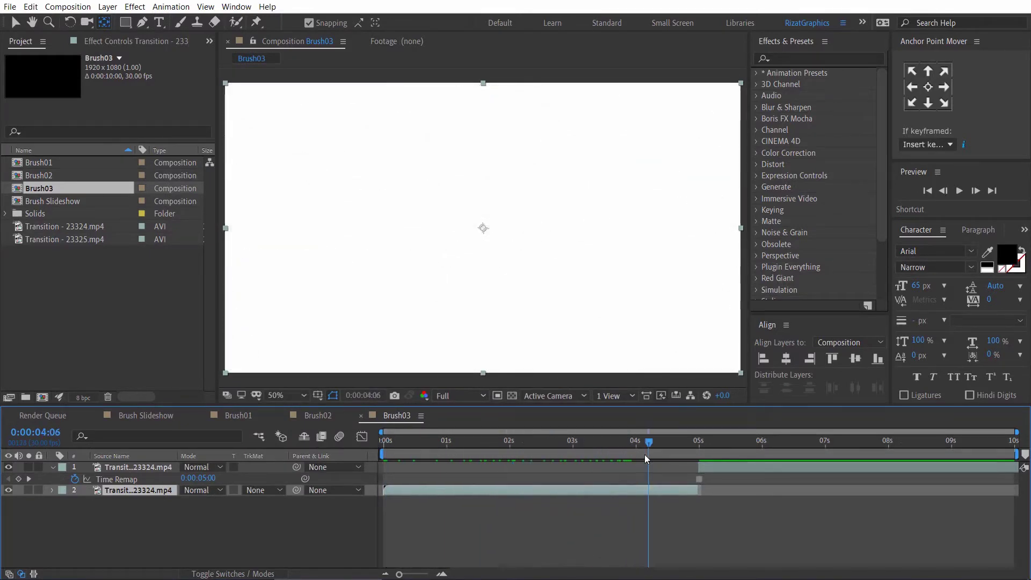
Close the Brush02 and Brush03 timelines, leaving only Brush Slideshow open
left_click(52, 467)
left_click(117, 420)
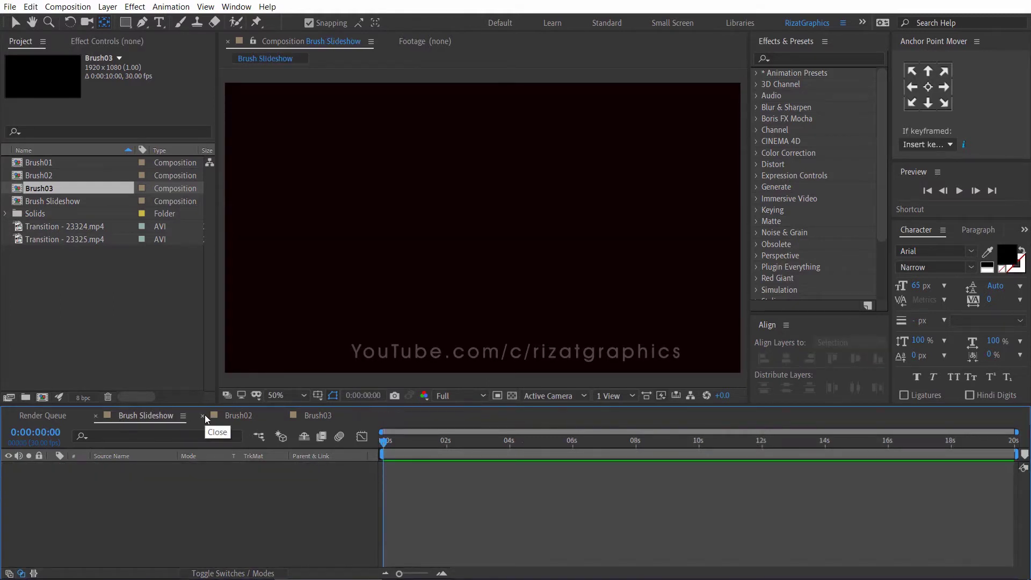
left_click(205, 416)
left_click(205, 415)
left_click(127, 352)
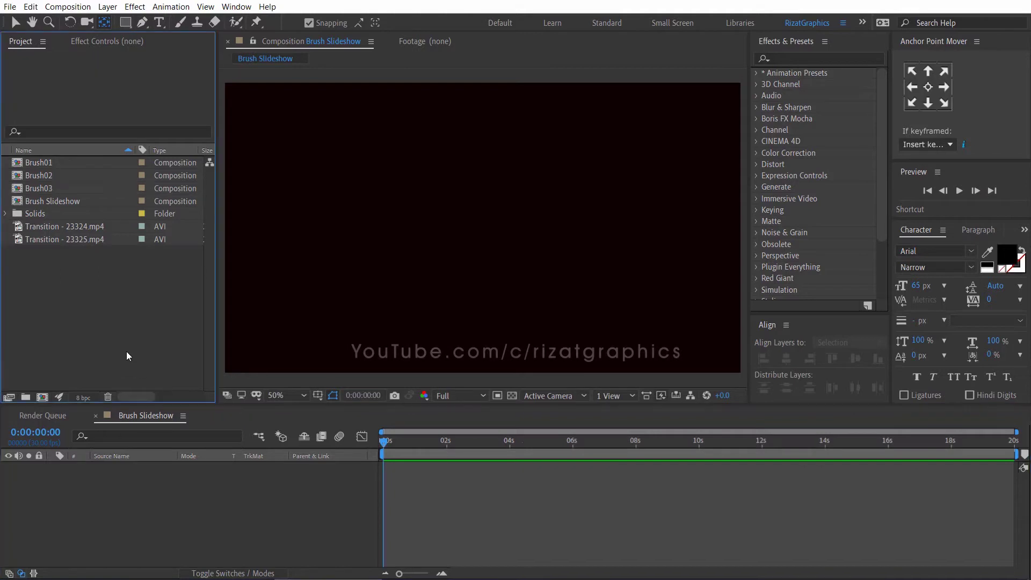
Import the three Pexels photos from the Images folder
left_click(10, 6)
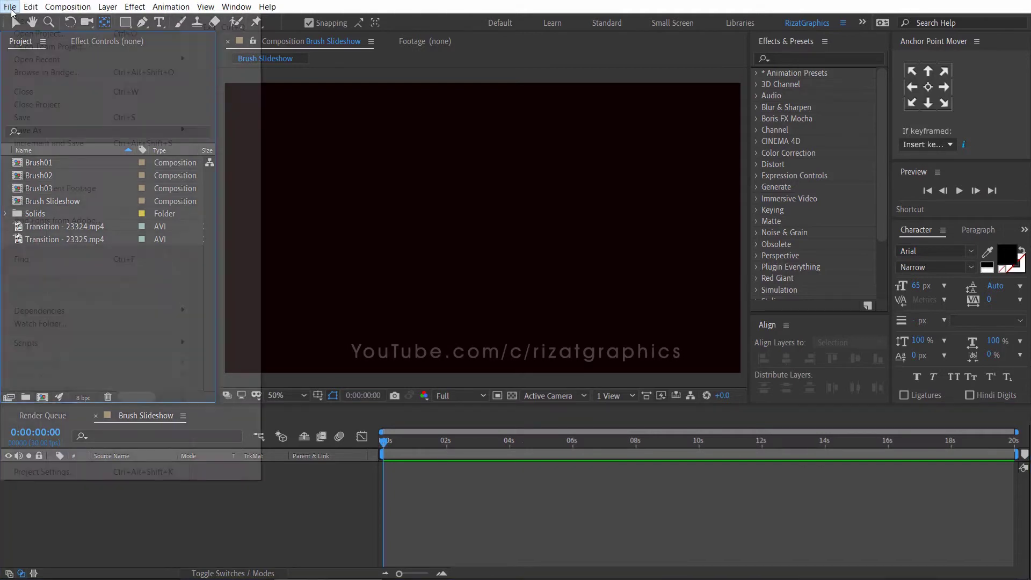
mouse_move(33, 176)
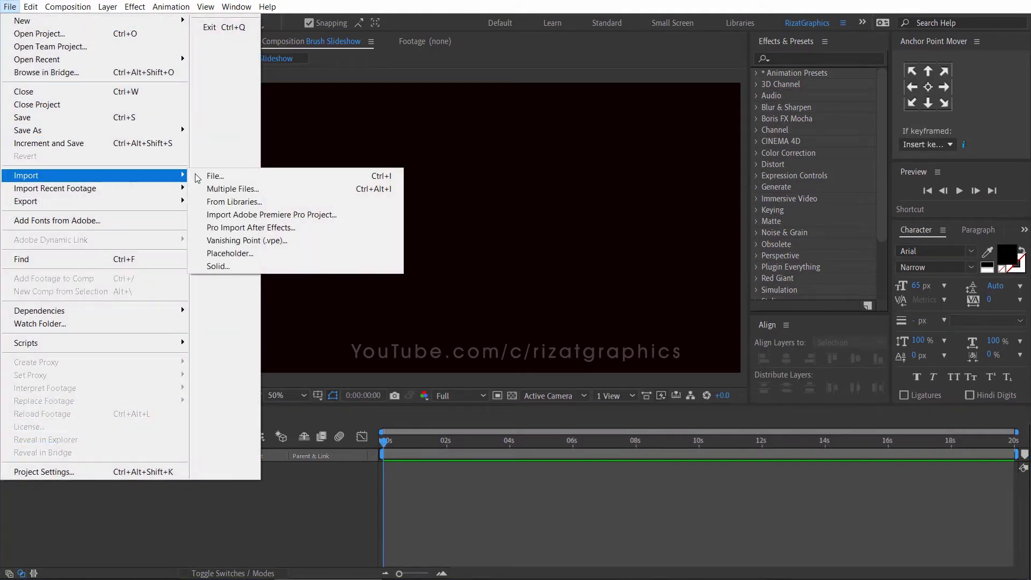
left_click(249, 177)
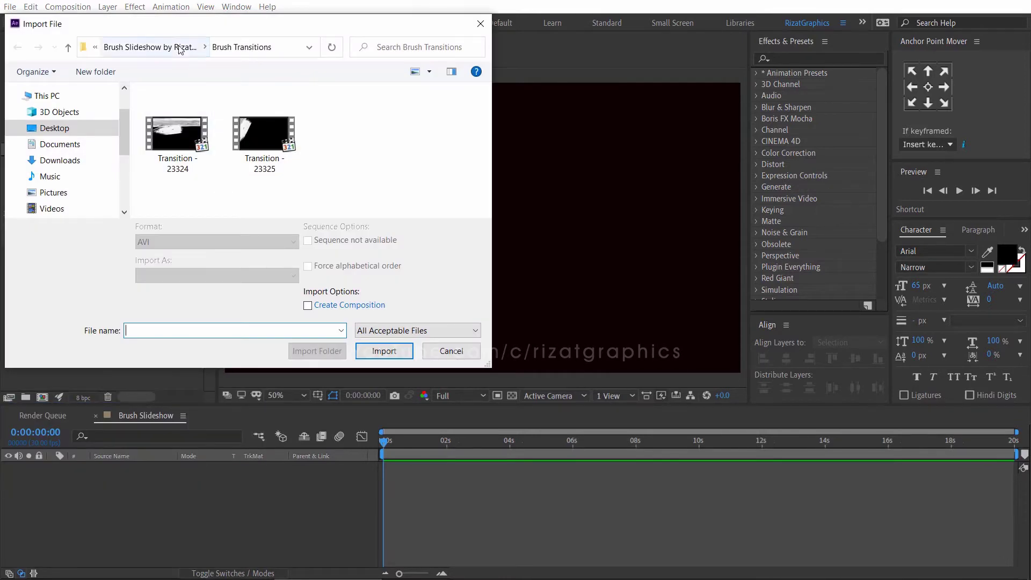
left_click(161, 46)
double_click(177, 127)
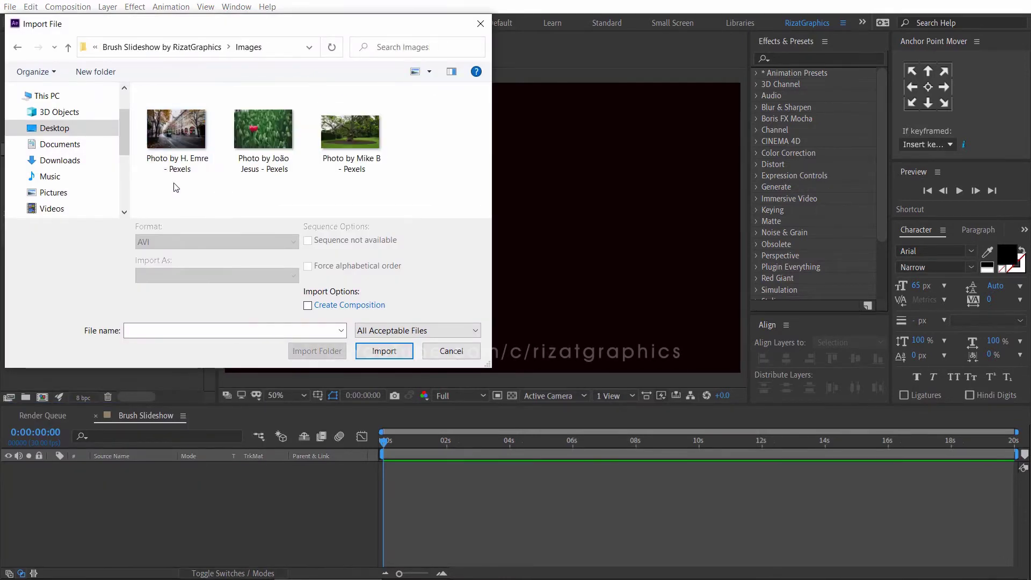
left_click_drag(173, 183, 353, 155)
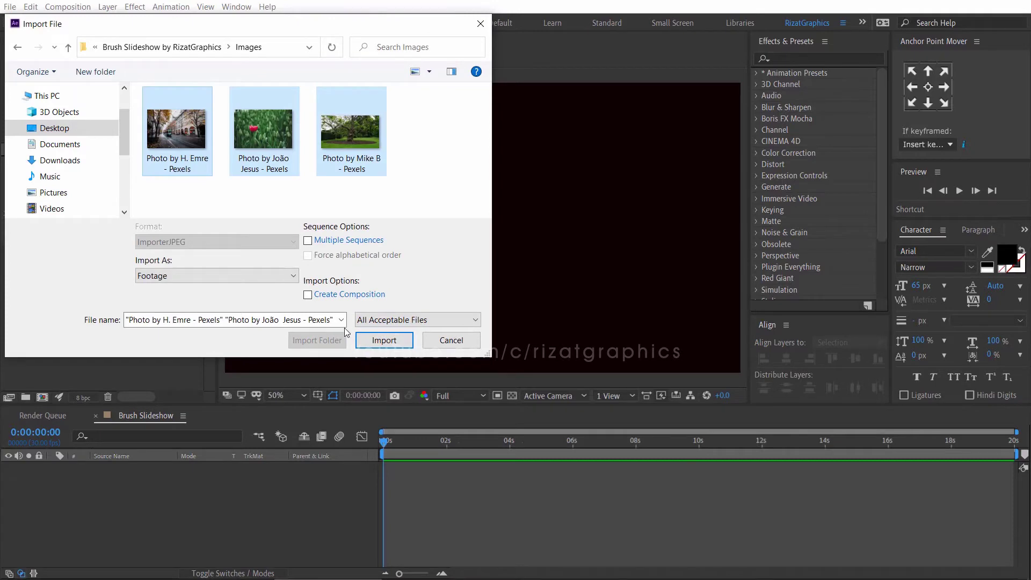
left_click(372, 339)
left_click(94, 317)
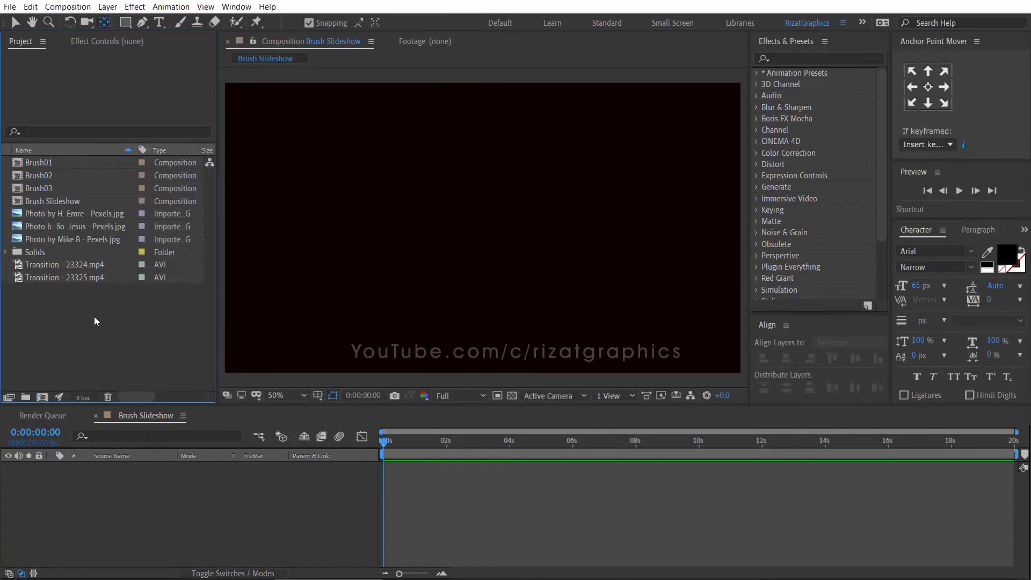
Create a 1920×1080, 10-second composition Image01 and duplicate it as Image02 and Image03
left_click(78, 10)
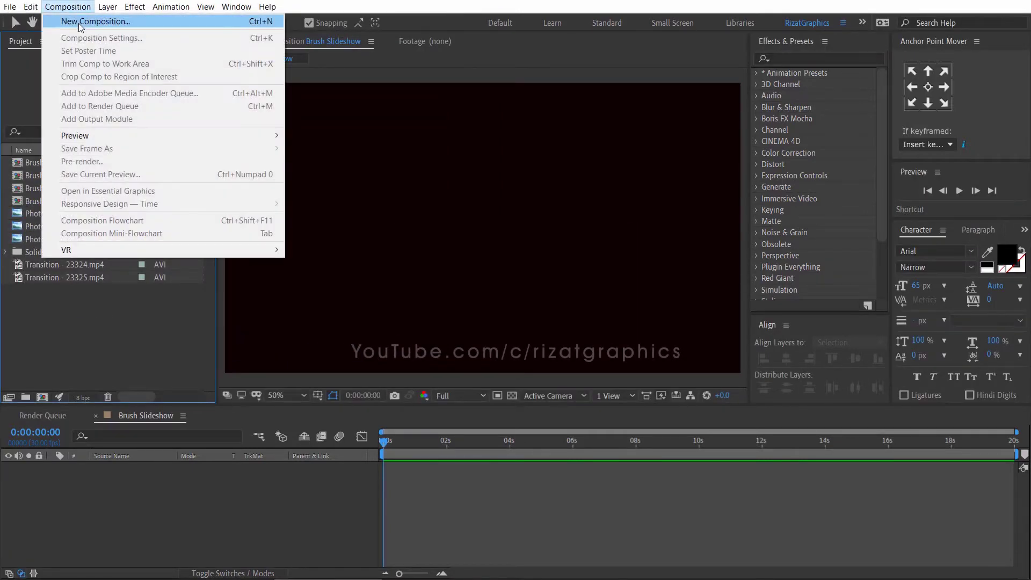
left_click(78, 23)
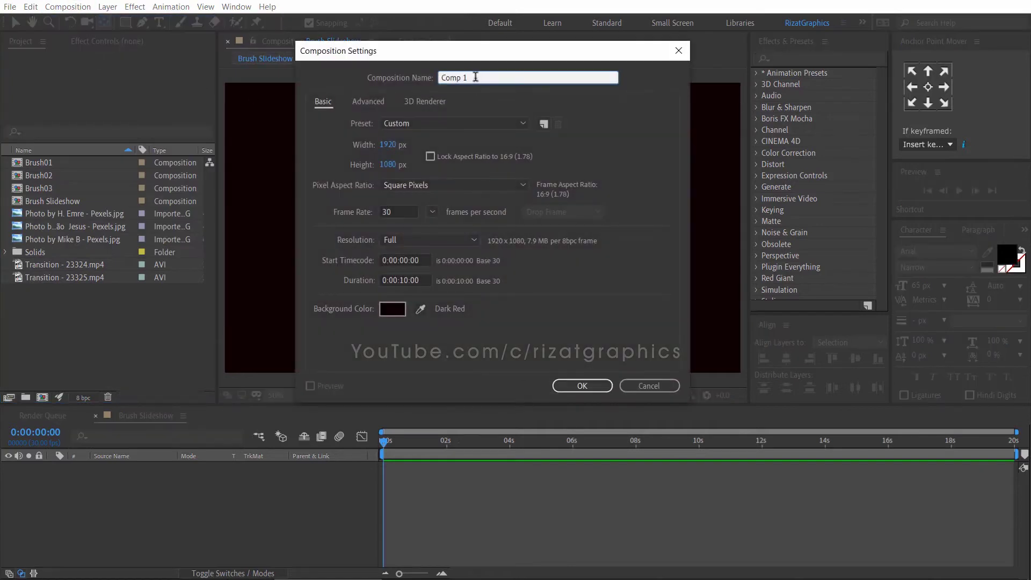
double_click(489, 77)
left_click(583, 386)
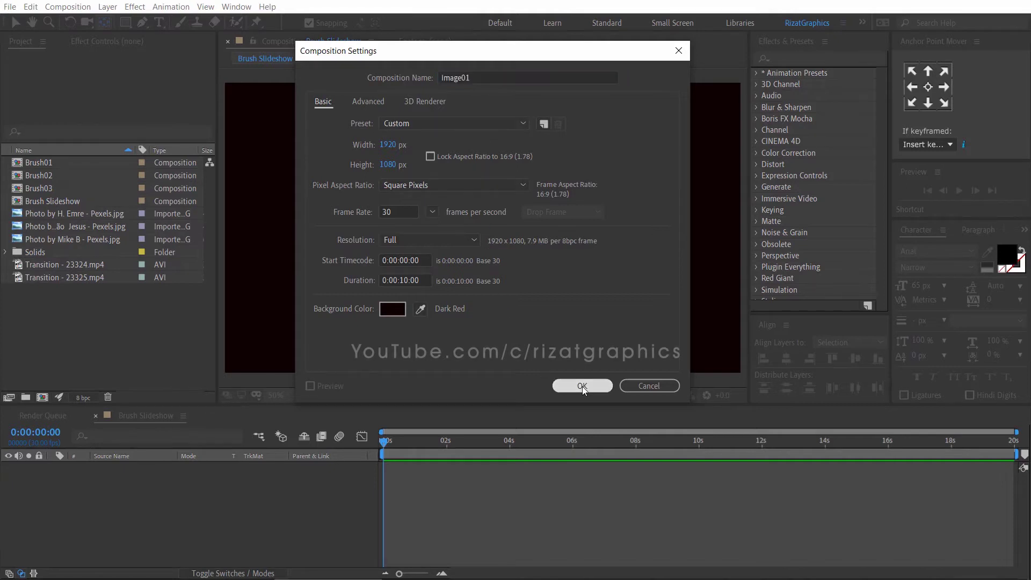
left_click(59, 215)
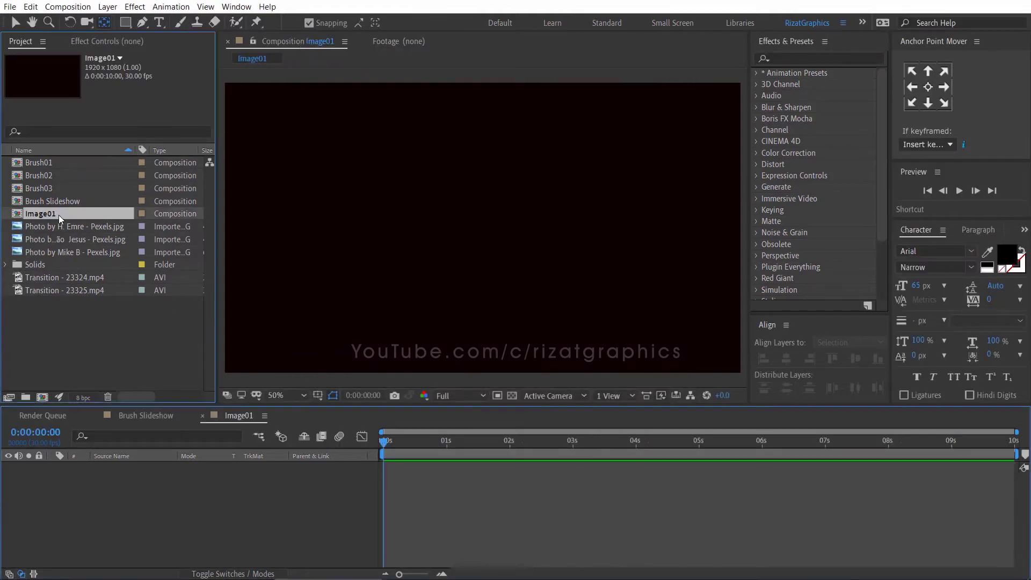
key("ctrl+d")
key("ctrl+d")
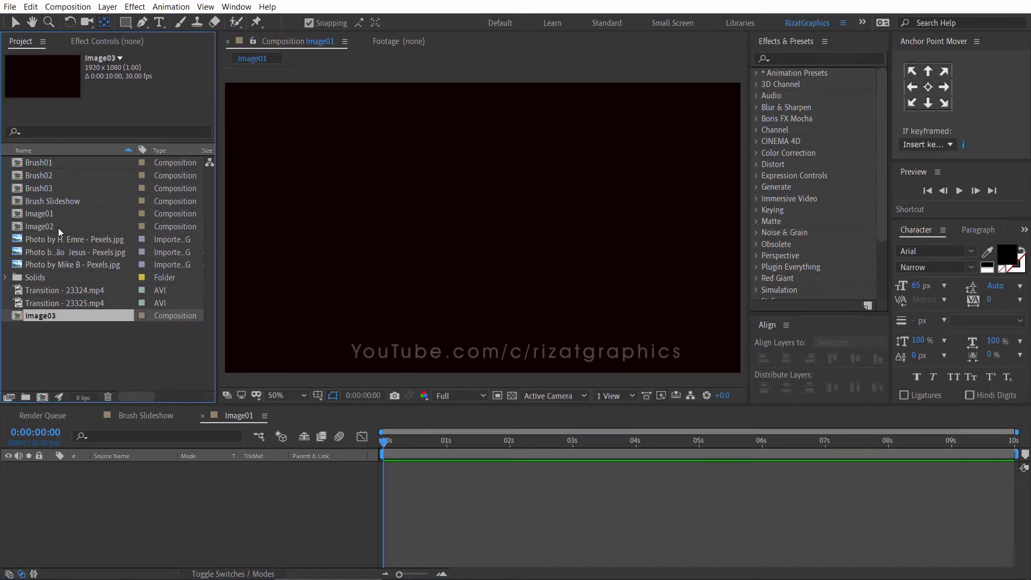
Place the street photo in Image01, the tulip photo in Image02 and the tree photo in Image03
left_click(59, 251)
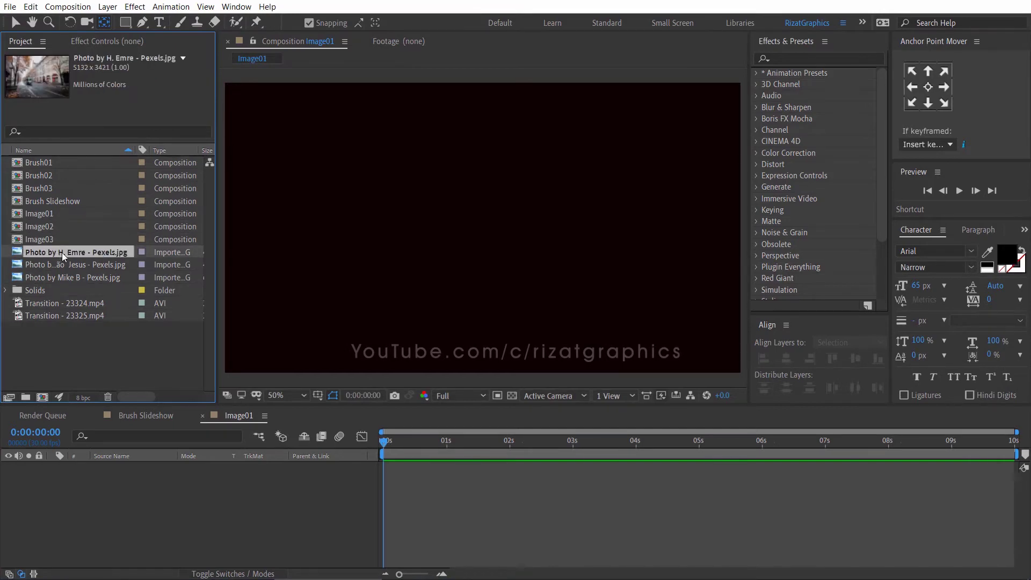
left_click_drag(62, 252, 66, 215)
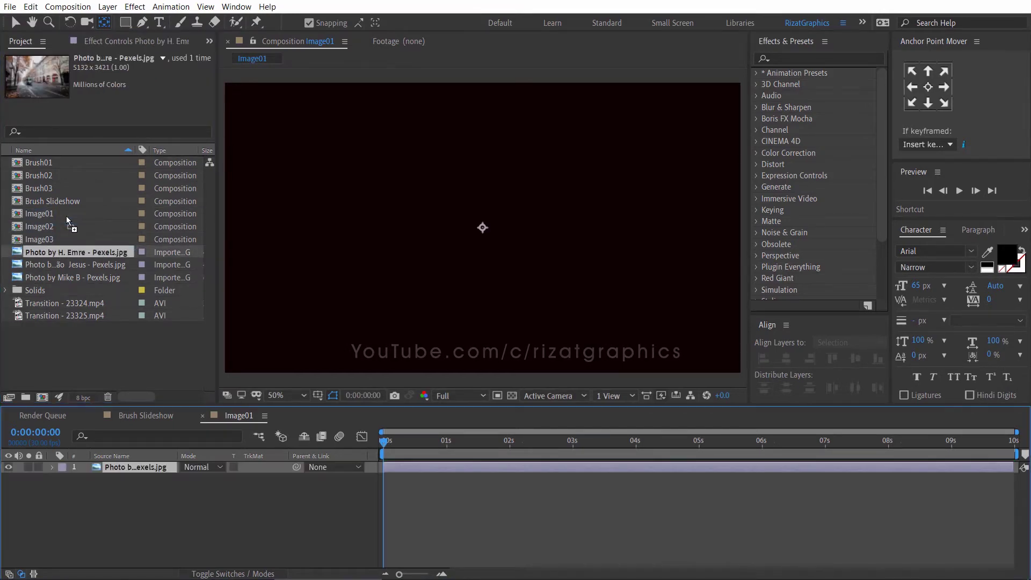
left_click_drag(63, 264, 63, 227)
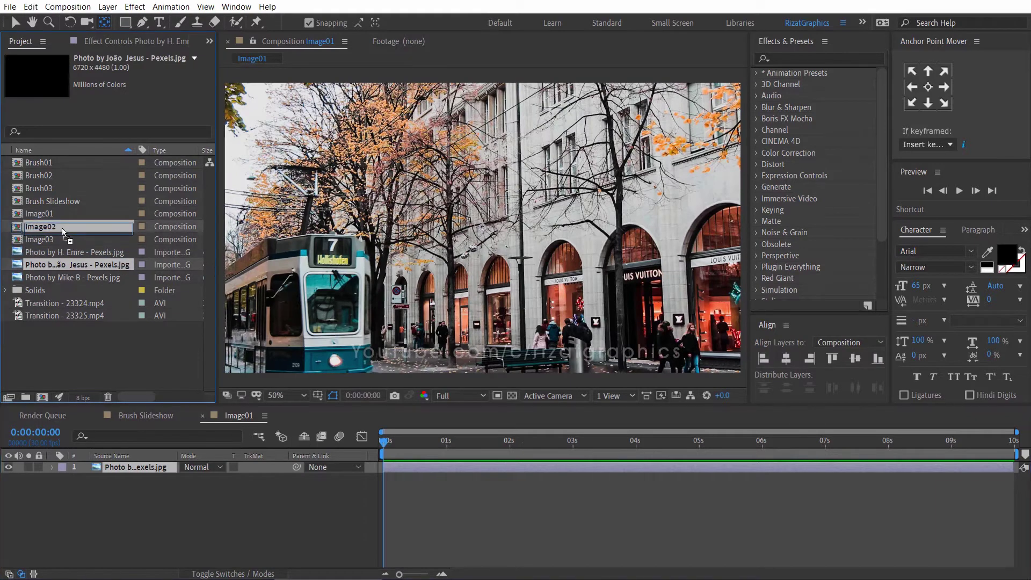
left_click_drag(62, 277, 62, 241)
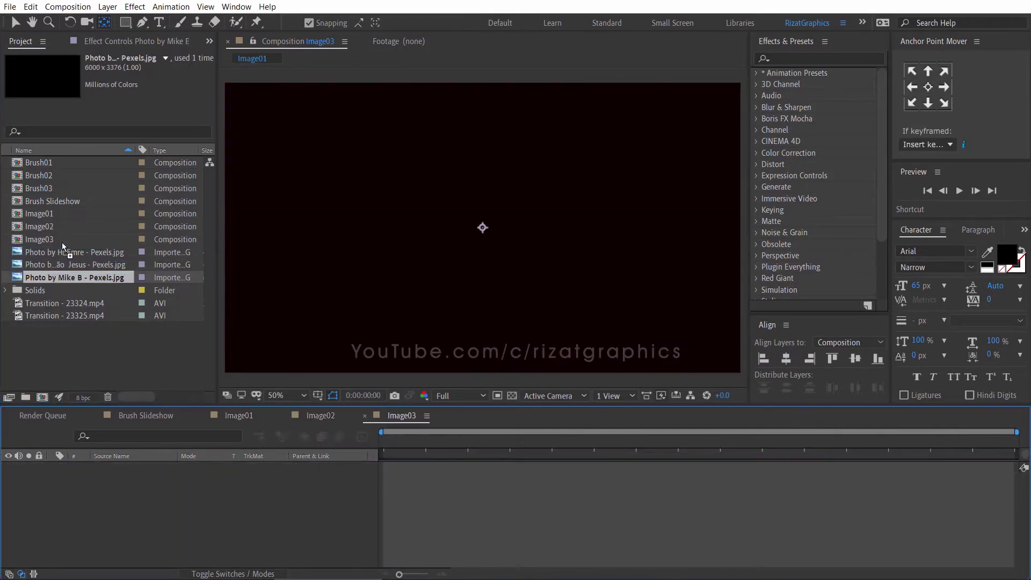
Scale the street photo in Image01 to 40%, with the viewer zoomed to 25%
left_click(239, 416)
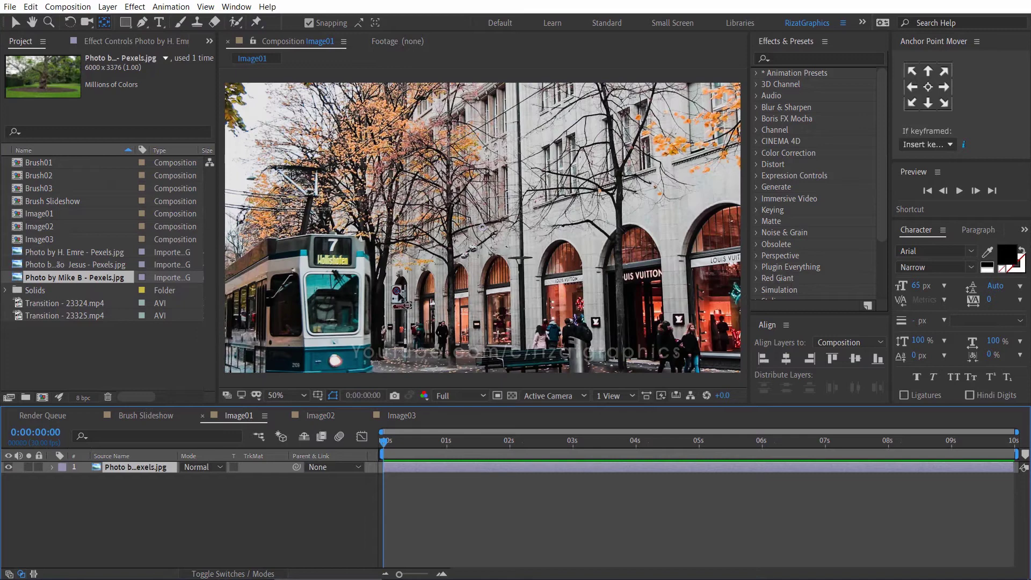
key("comma")
left_click(136, 470)
key("s")
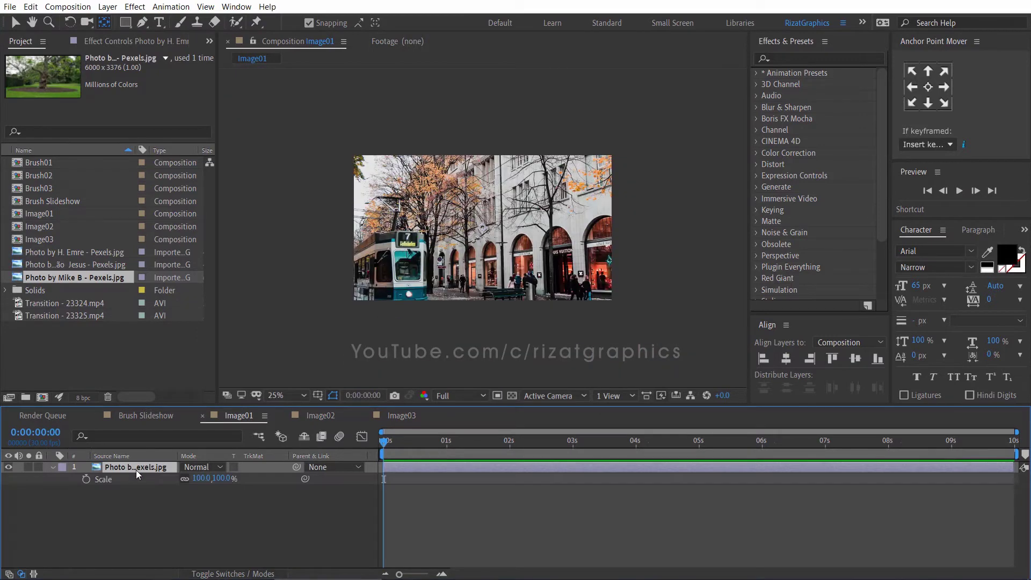
left_click(202, 479)
type("50")
key("Return")
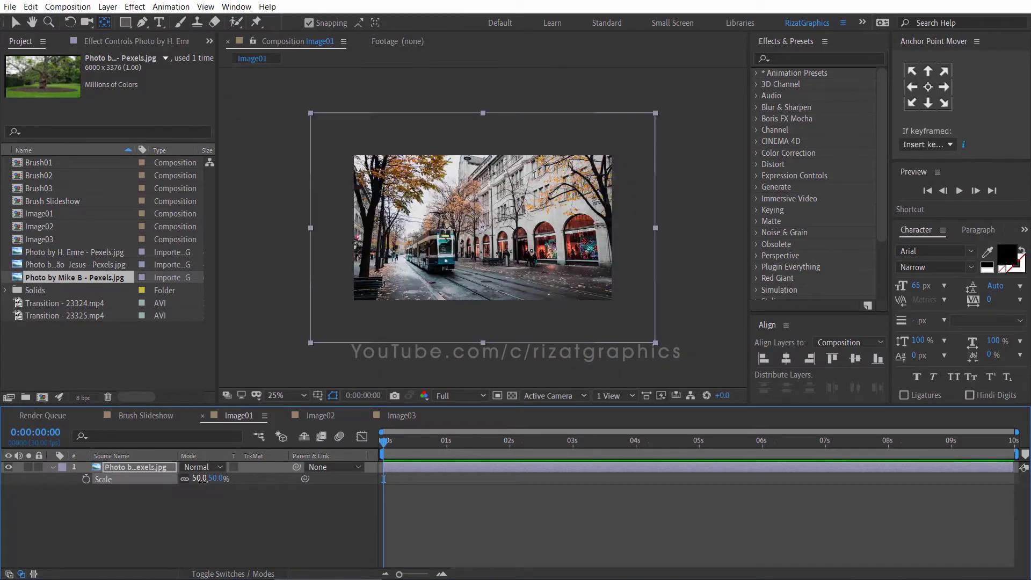
left_click_drag(203, 486, 198, 513)
left_click(197, 479)
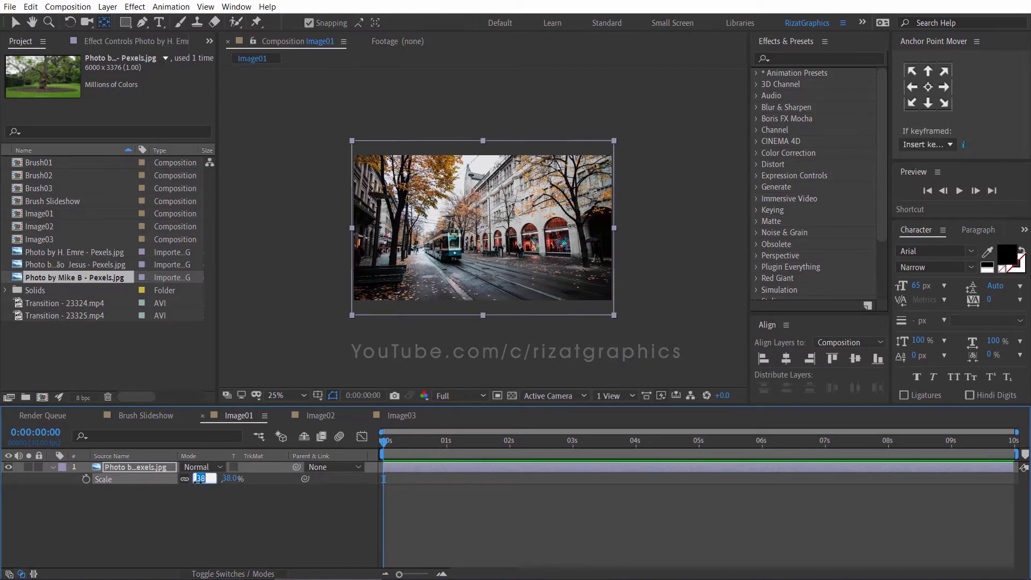
key("Up")
key("Up")
left_click(193, 500)
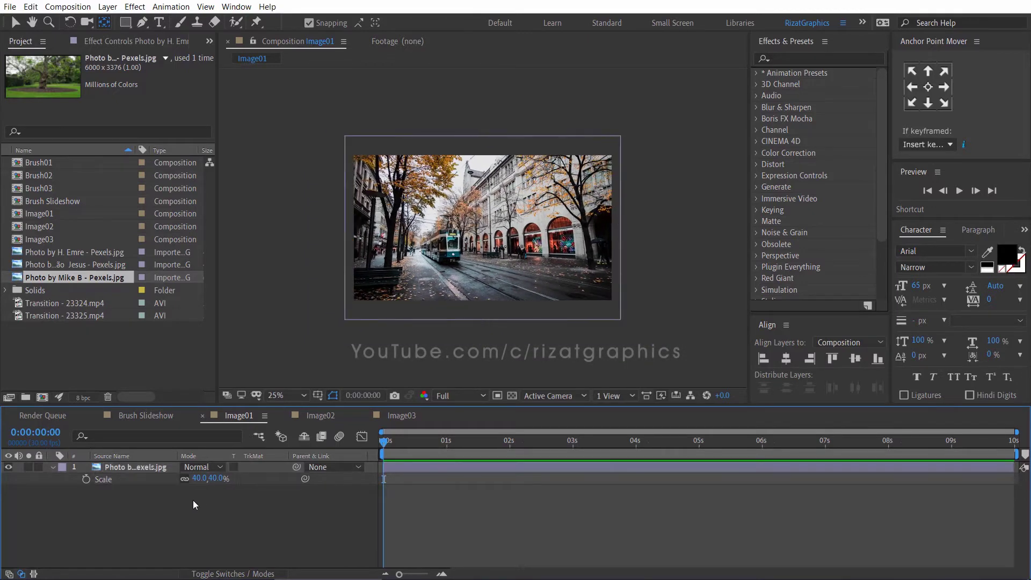
Scale the tulip photo in Image02 to 32%
left_click(314, 415)
left_click_drag(201, 478, 165, 478)
left_click(197, 479)
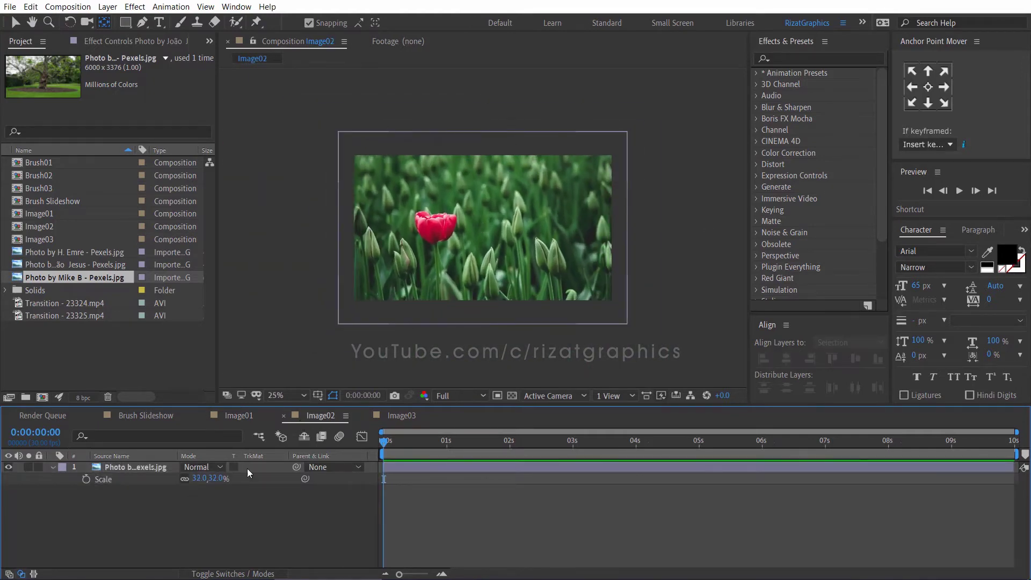
left_click(389, 417)
Scale the tree photo in Image03 to 35%, then return to Brush Slideshow
left_click(203, 479)
type("35")
key("Return")
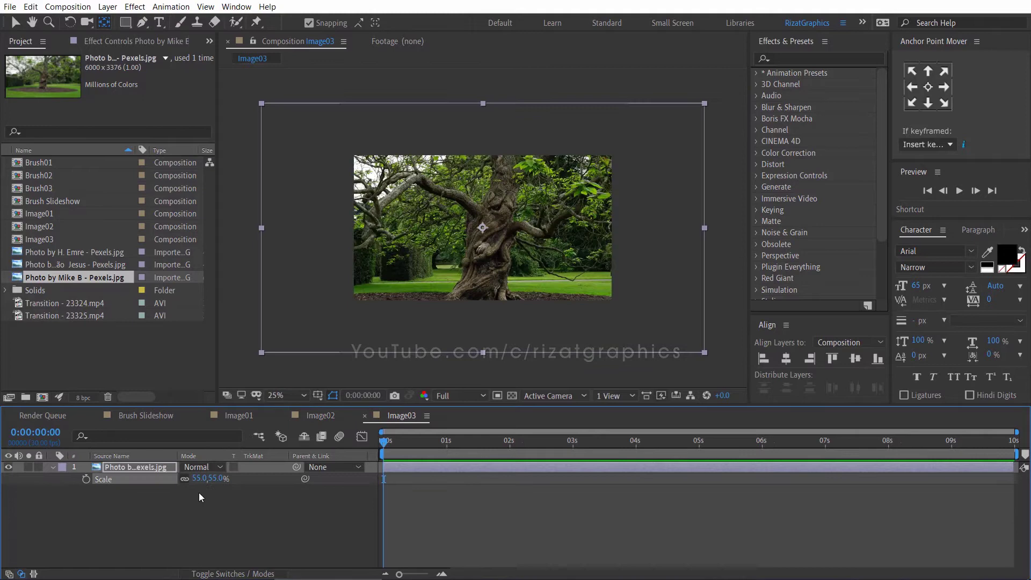
left_click(182, 513)
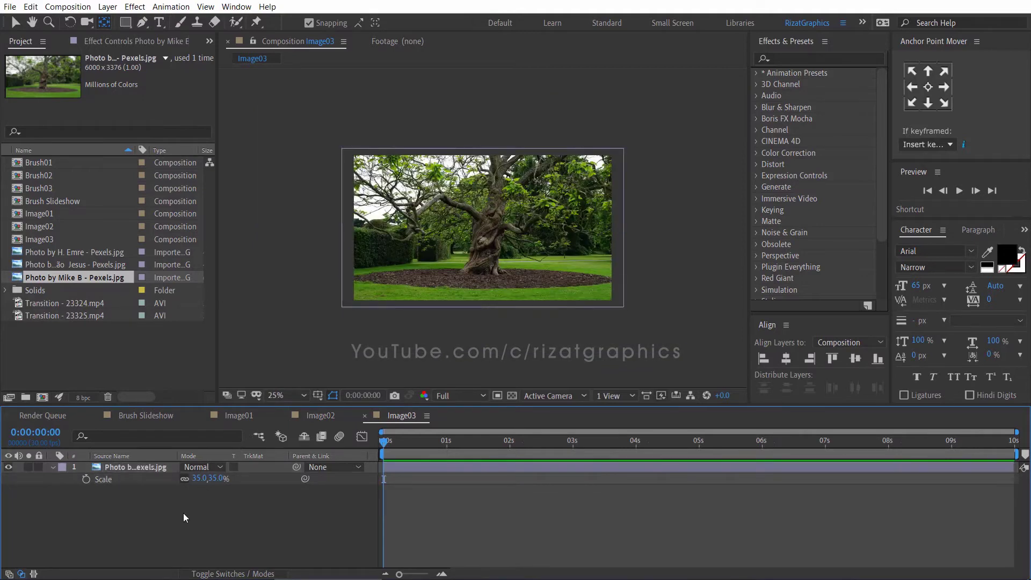
left_click(150, 419)
Add Brush01 and Image01 to the Brush Slideshow timeline and scrub through the brush stroke
left_click(131, 363)
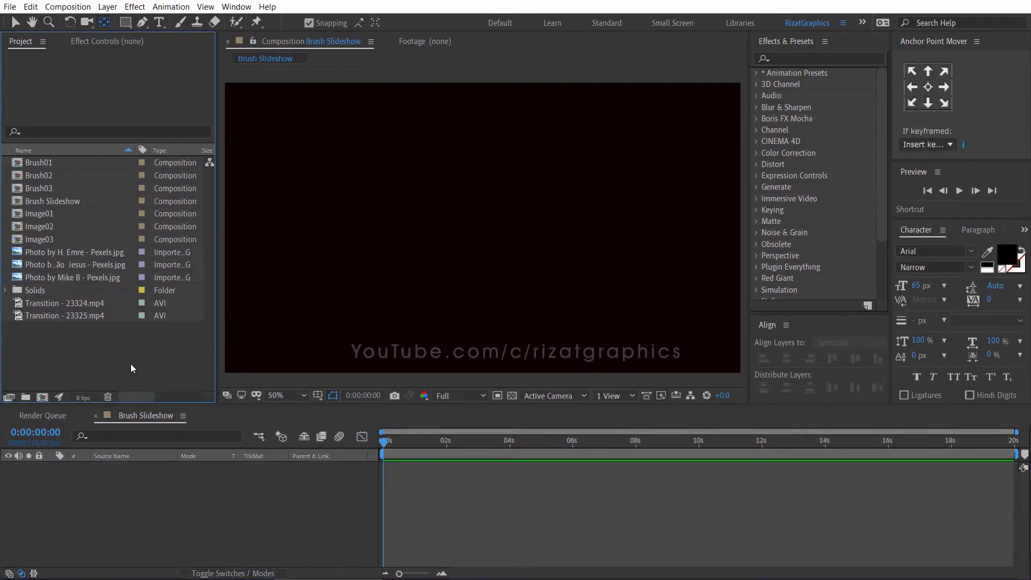
left_click_drag(47, 163, 51, 490)
left_click_drag(60, 214, 75, 481)
mouse_move(398, 445)
left_mouse_down()
mouse_move(388, 446)
mouse_move(505, 448)
mouse_move(460, 446)
left_mouse_up()
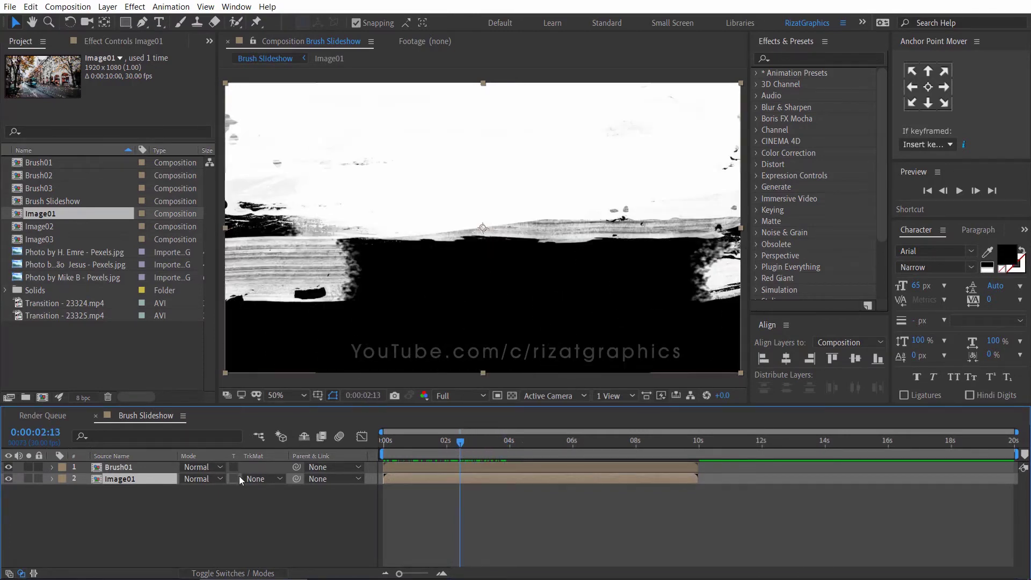
Luma-matte Image01 with Brush01 and preview the reveal from the start
left_click(260, 485)
left_click(260, 481)
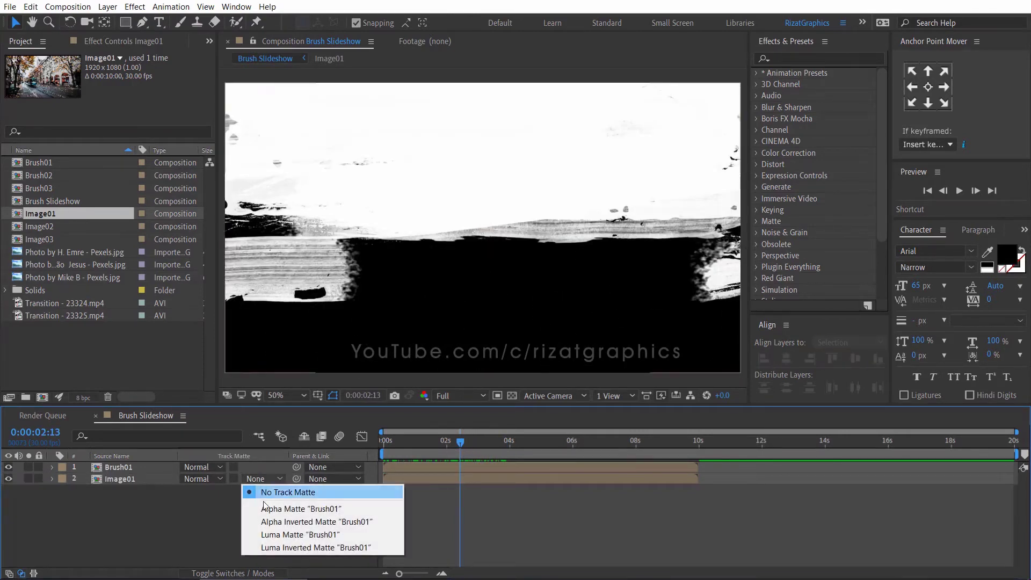
left_click(267, 533)
left_click_drag(431, 450, 376, 442)
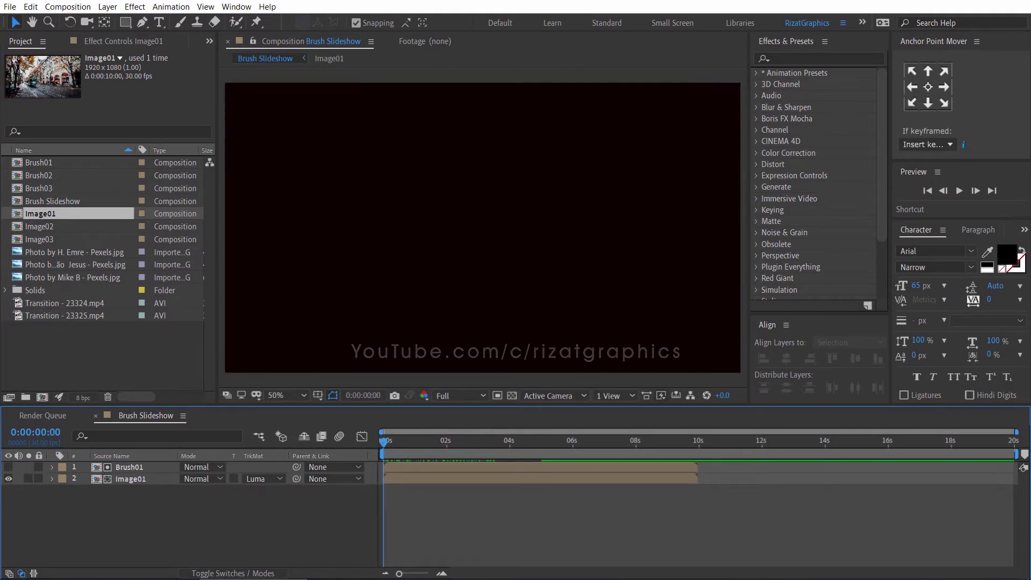
left_click(961, 189)
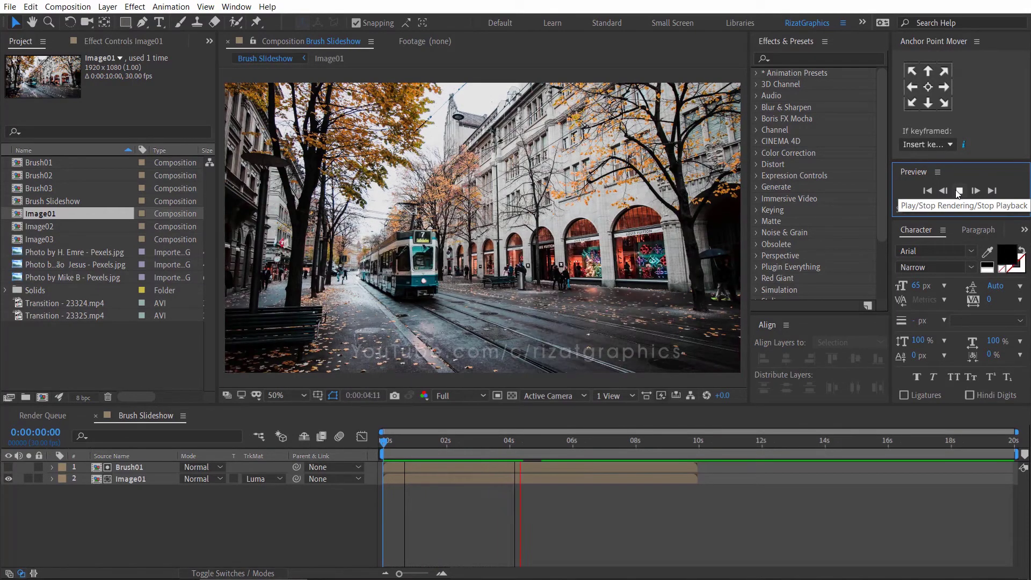
Stop the preview and return the time indicator to the start
left_click(958, 191)
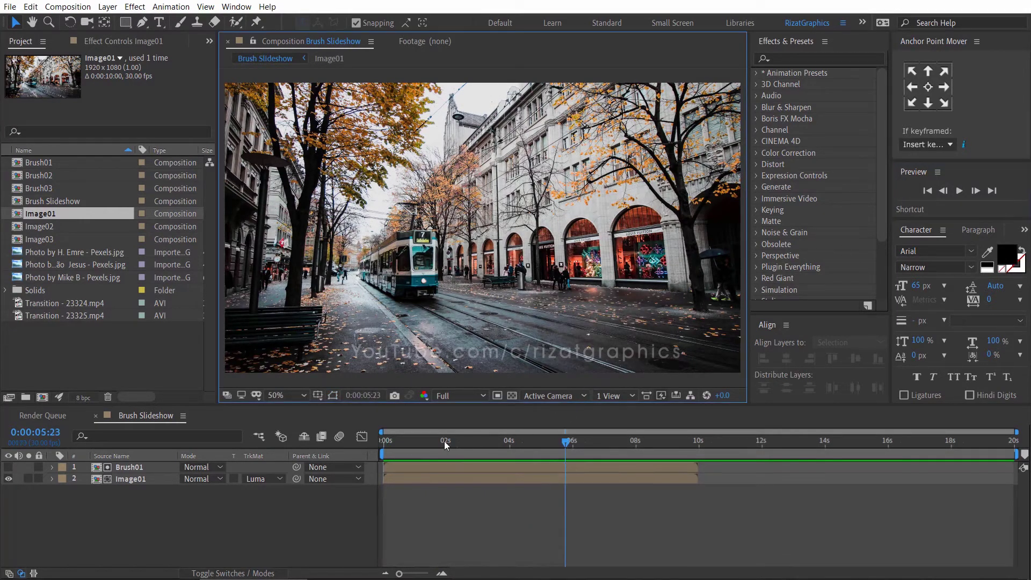
left_click_drag(443, 440, 373, 439)
Keyframe Image01's Scale at 100% near 10 seconds and 115% at the start
left_click(157, 475)
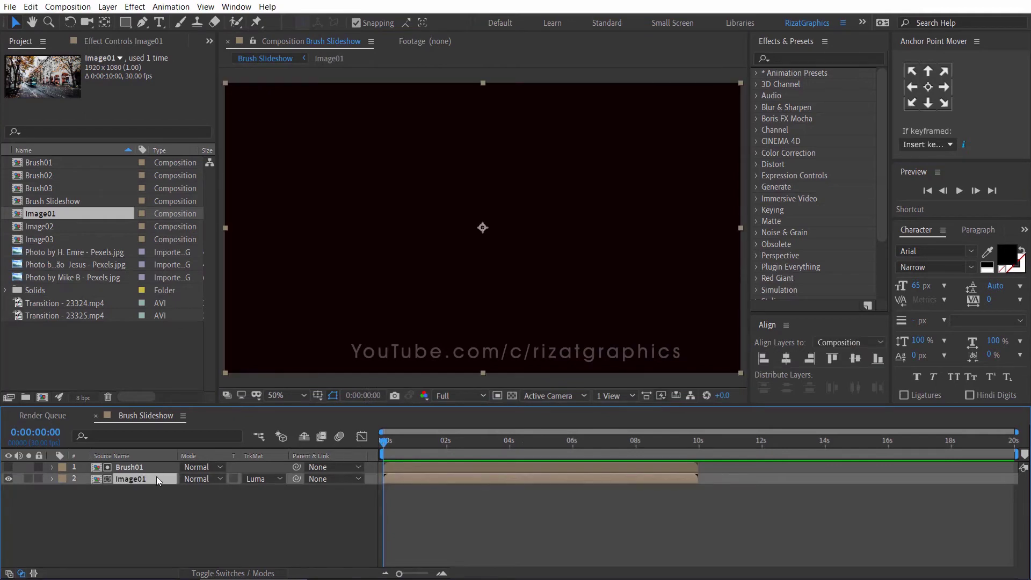
key("s")
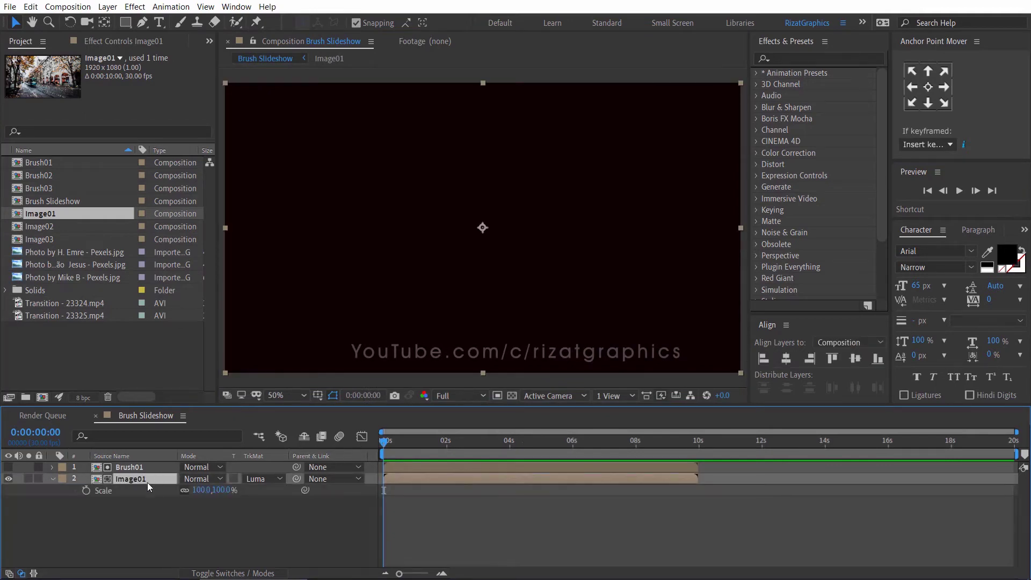
left_click(86, 490)
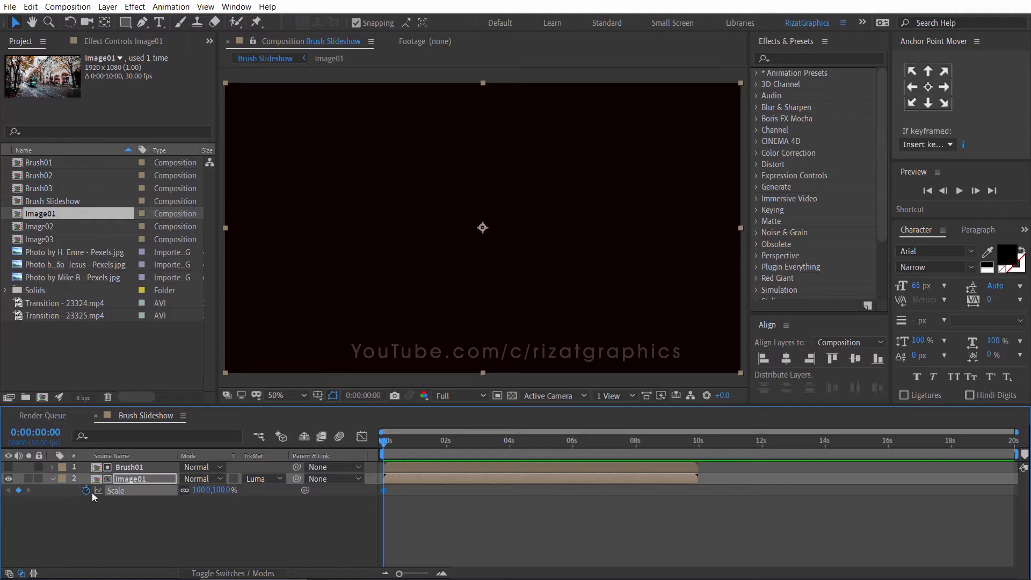
left_click_drag(385, 491, 685, 497)
left_click(224, 490)
key("Return")
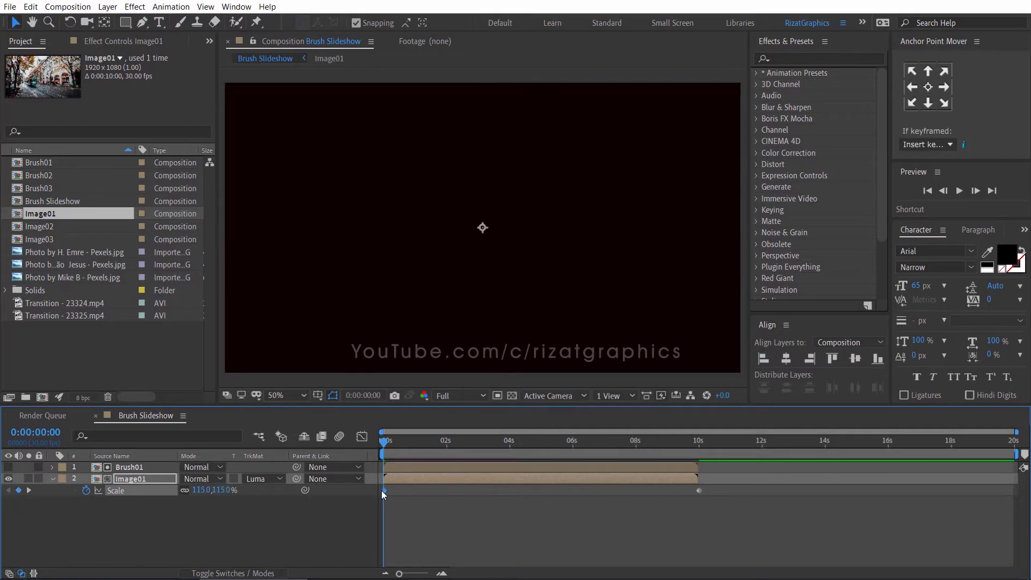
Apply Easy Ease to both Scale keyframes, preview the slideshow, and hide Scale
left_click_drag(378, 488, 714, 504)
right_click(698, 491)
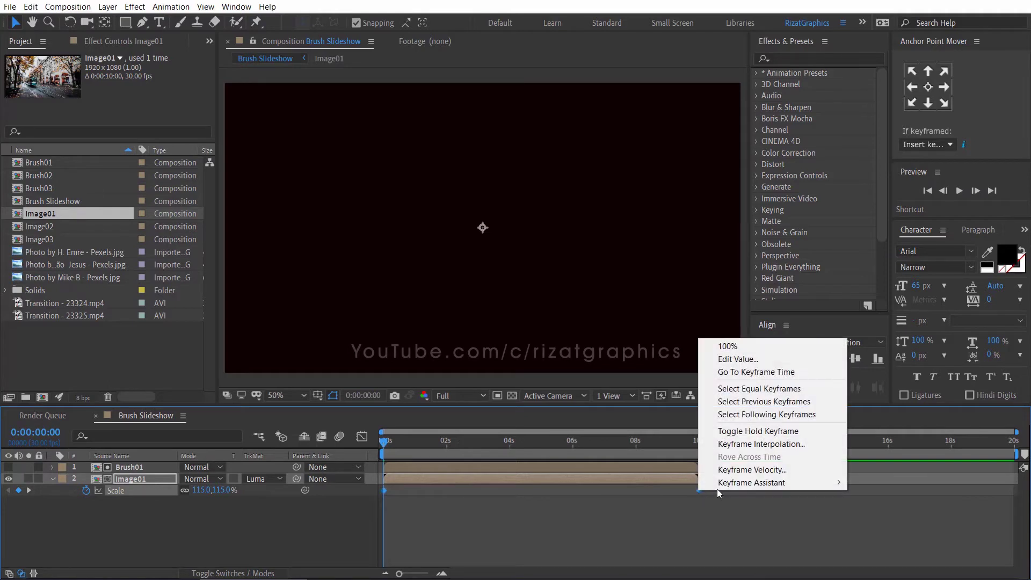
mouse_move(718, 485)
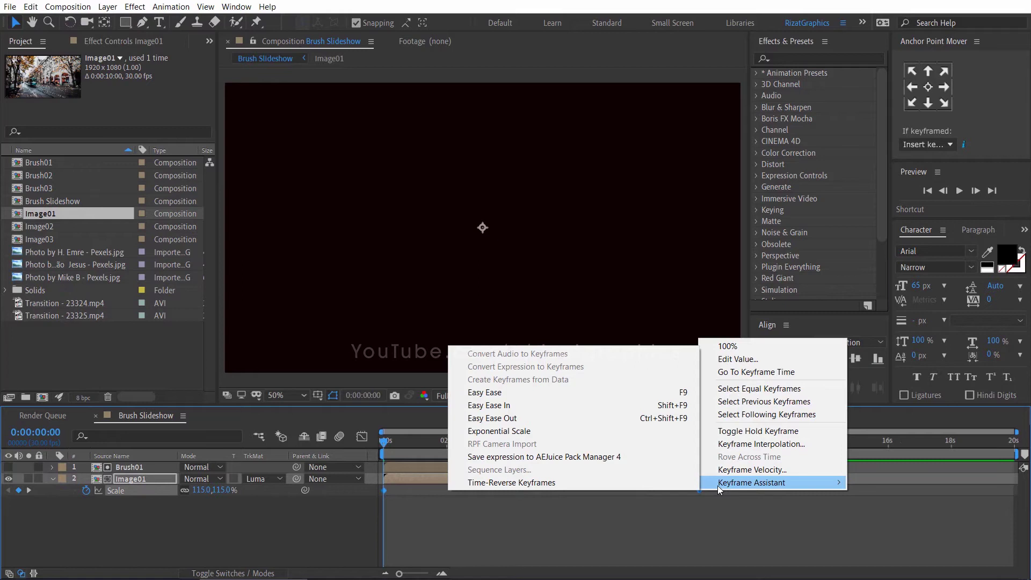
left_click(610, 394)
left_click(537, 507)
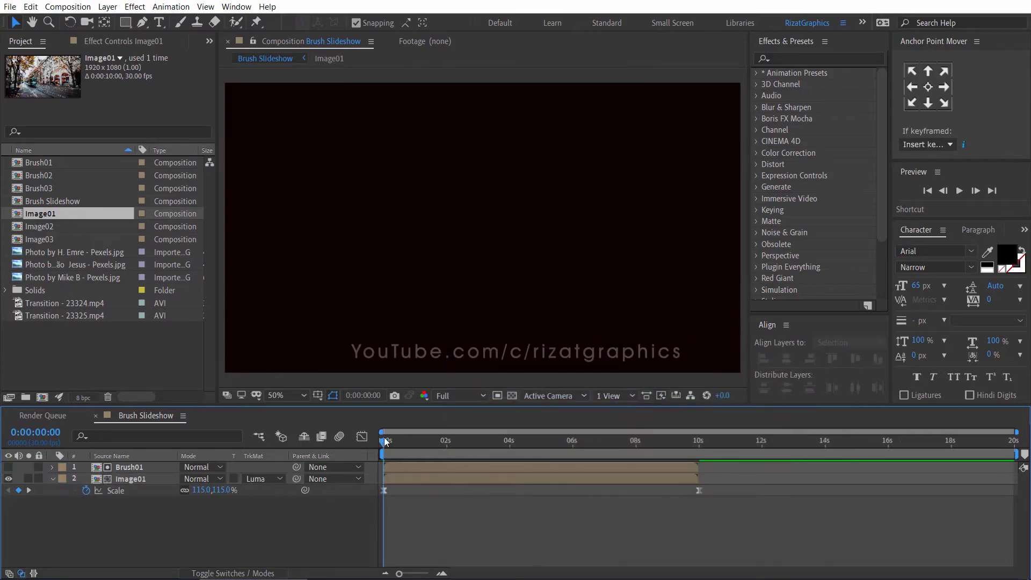
left_click(954, 191)
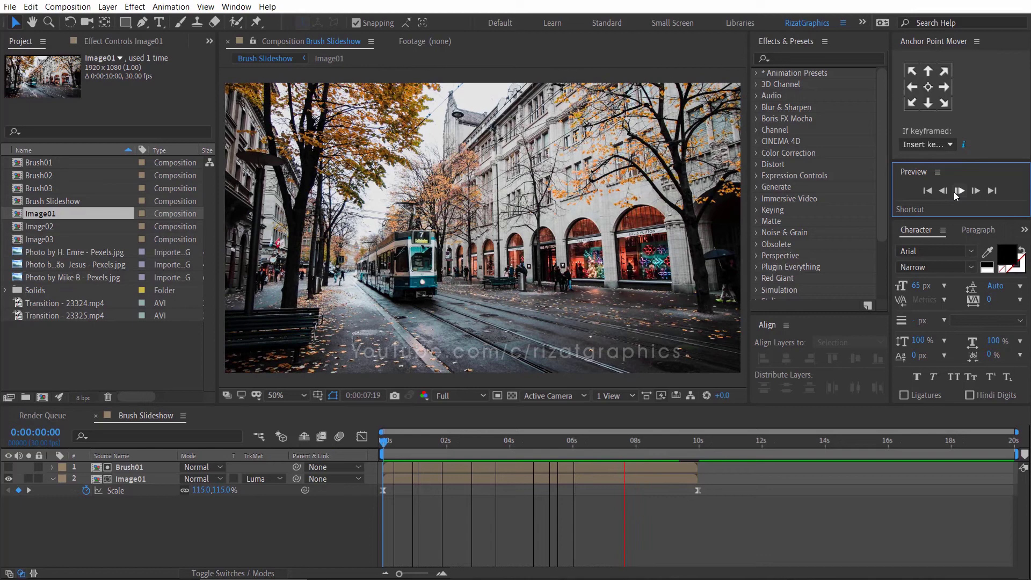
left_click(330, 513)
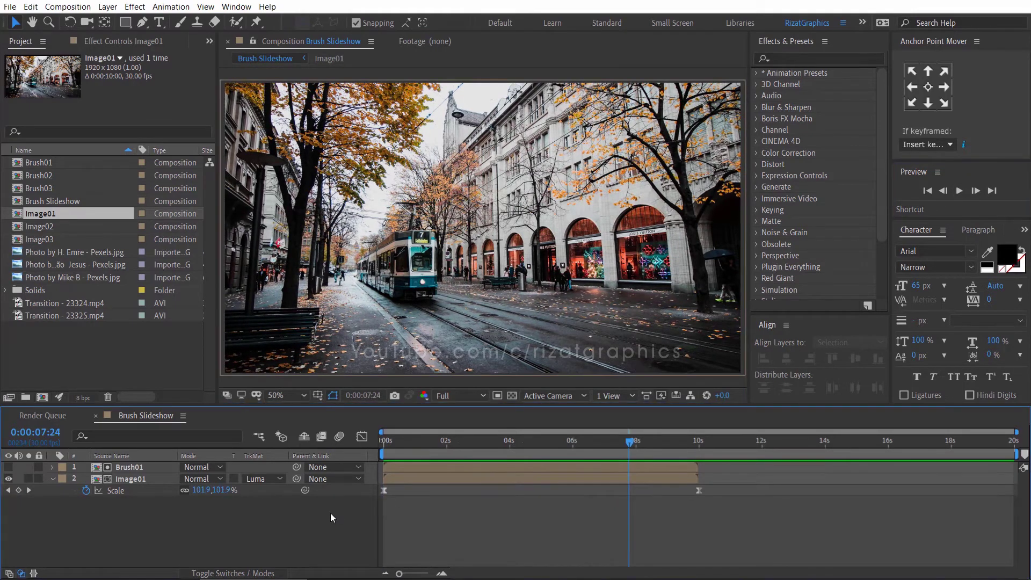
left_click(52, 480)
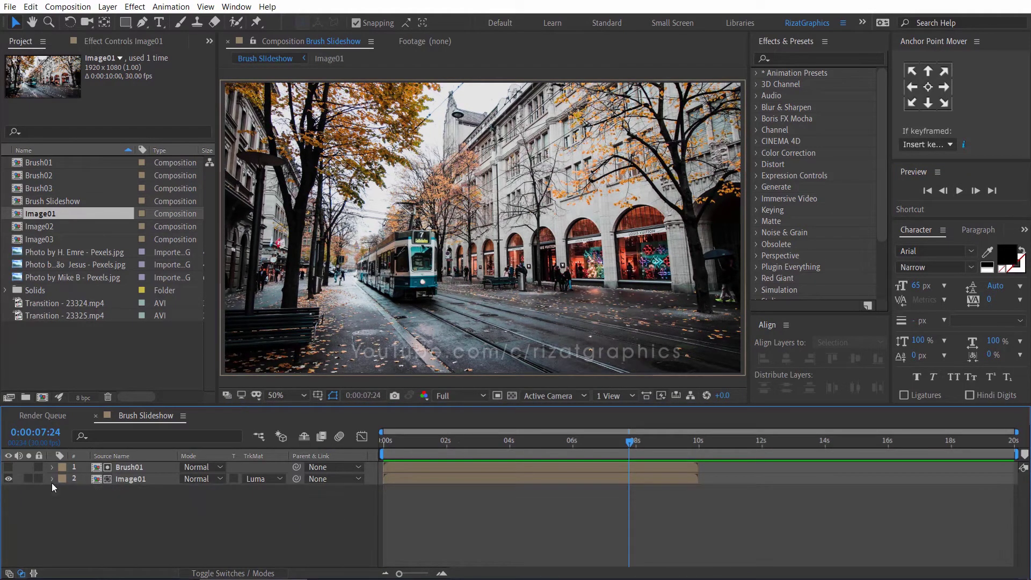
Add Brush02 and Image02 to the timeline, luma-matting Image02 with Brush02
left_click_drag(52, 176, 98, 464)
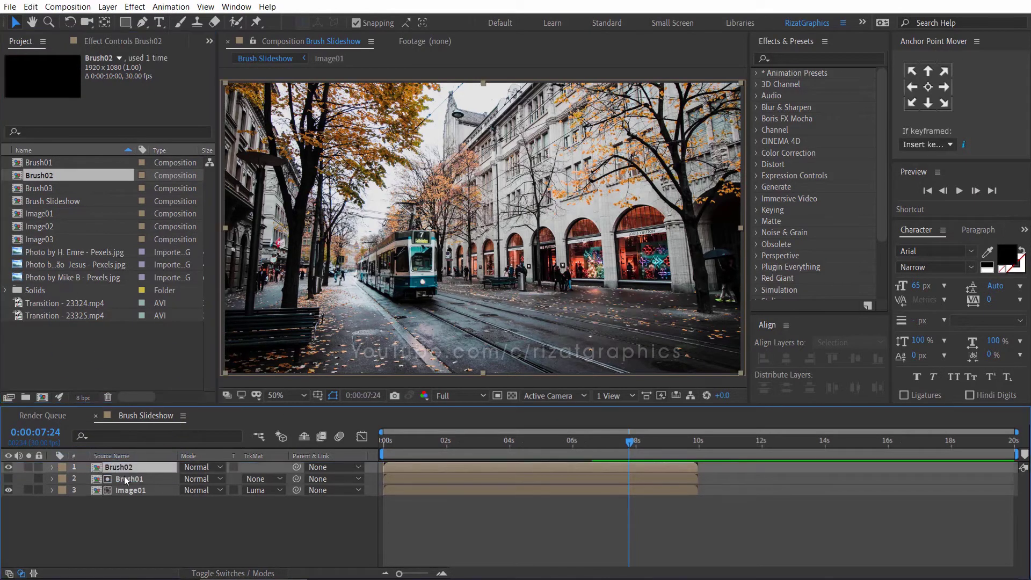
mouse_move(56, 226)
left_mouse_down()
mouse_move(73, 470)
mouse_move(127, 479)
left_mouse_up()
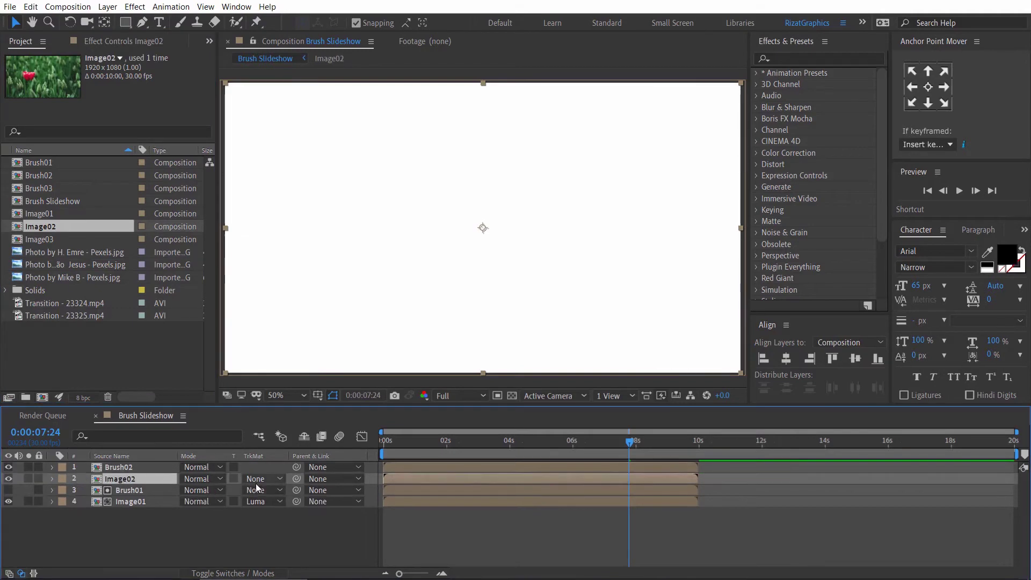
left_click(257, 486)
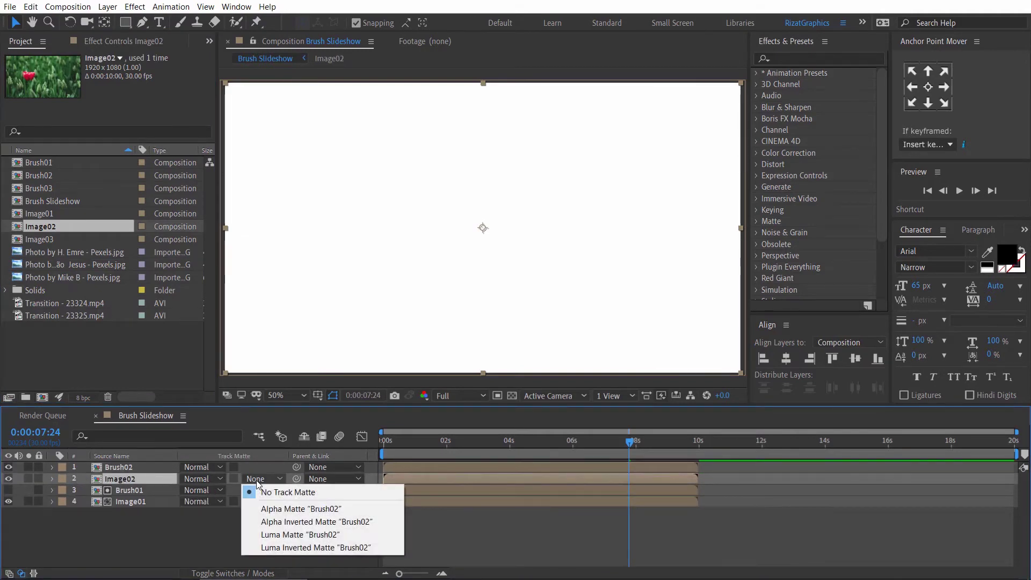
left_click(269, 534)
Shift Brush02 and Image02 to start at 0:00:04:02
left_click_drag(403, 445, 516, 443)
left_click(507, 465, "shift")
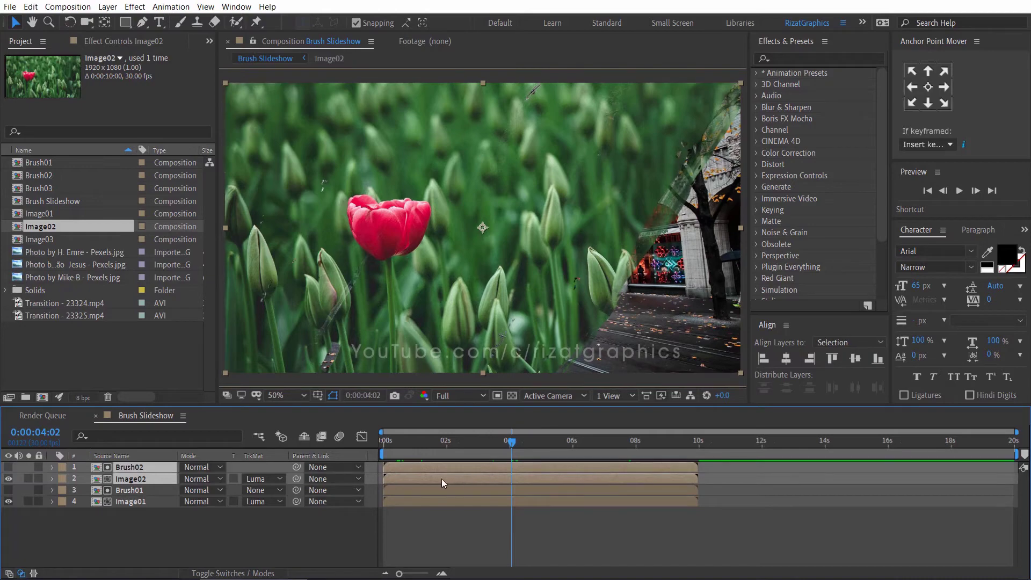
left_click_drag(441, 478, 578, 484)
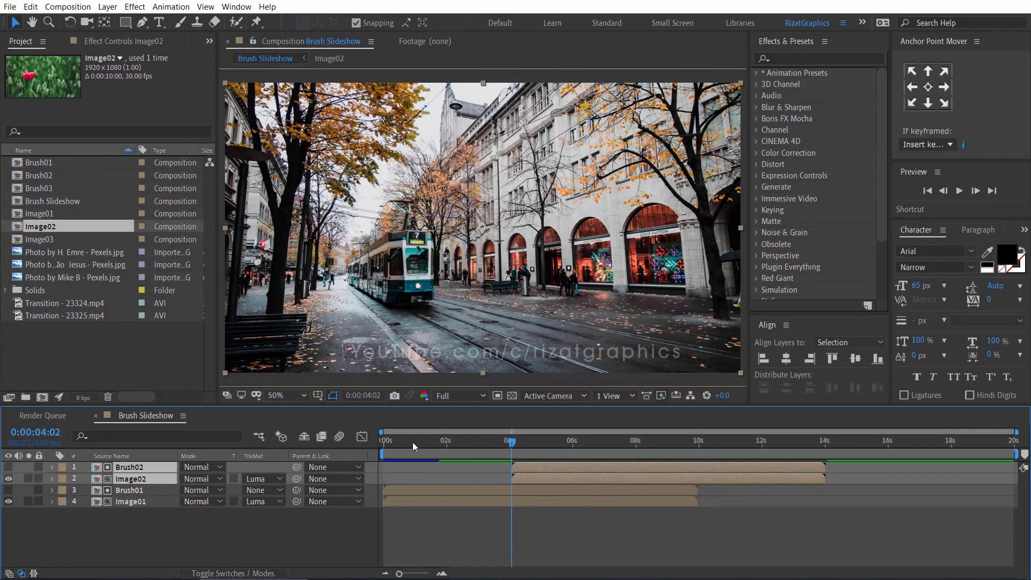
left_click(380, 444)
left_click(956, 193)
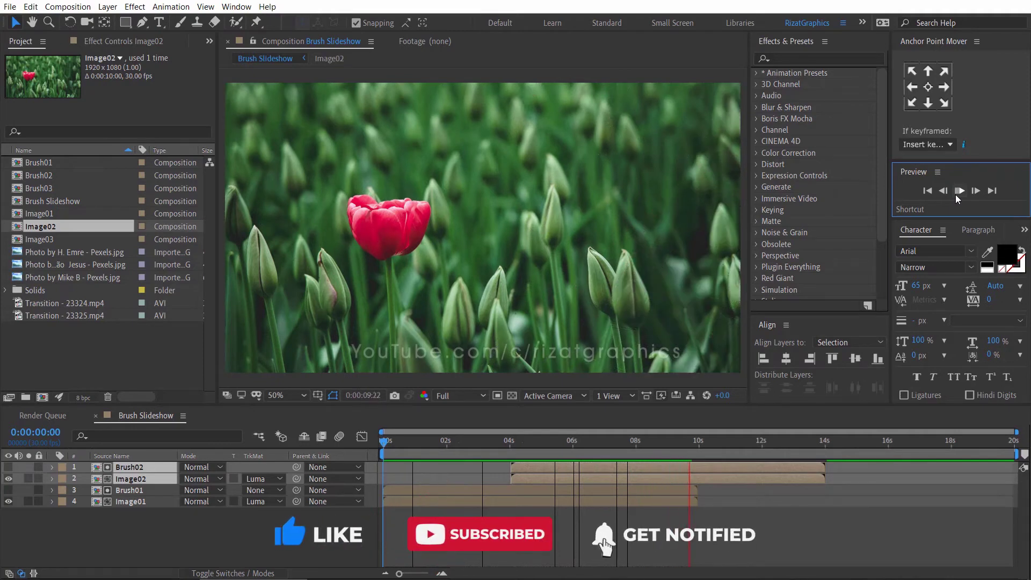
left_click(958, 192)
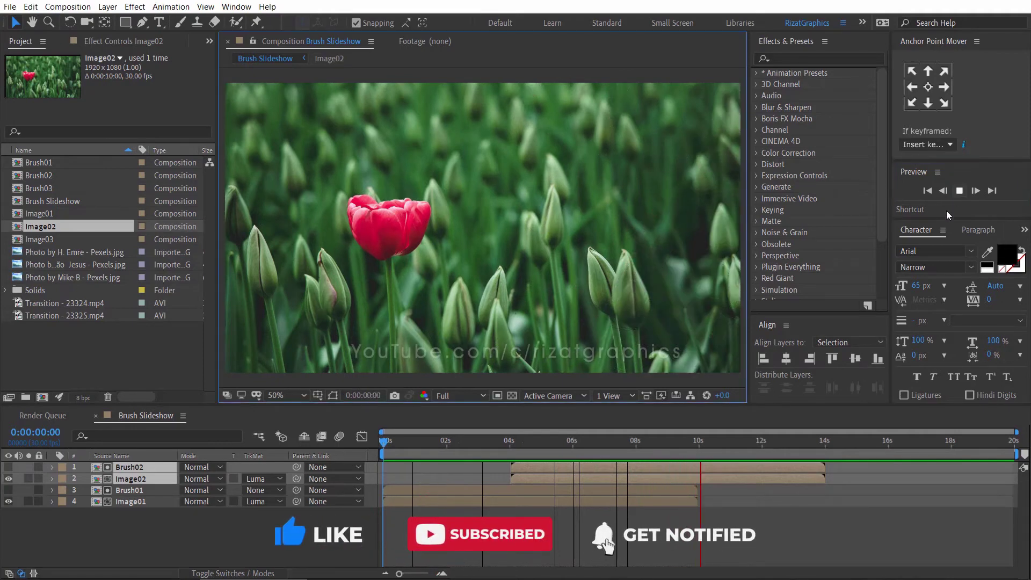
left_click(511, 449)
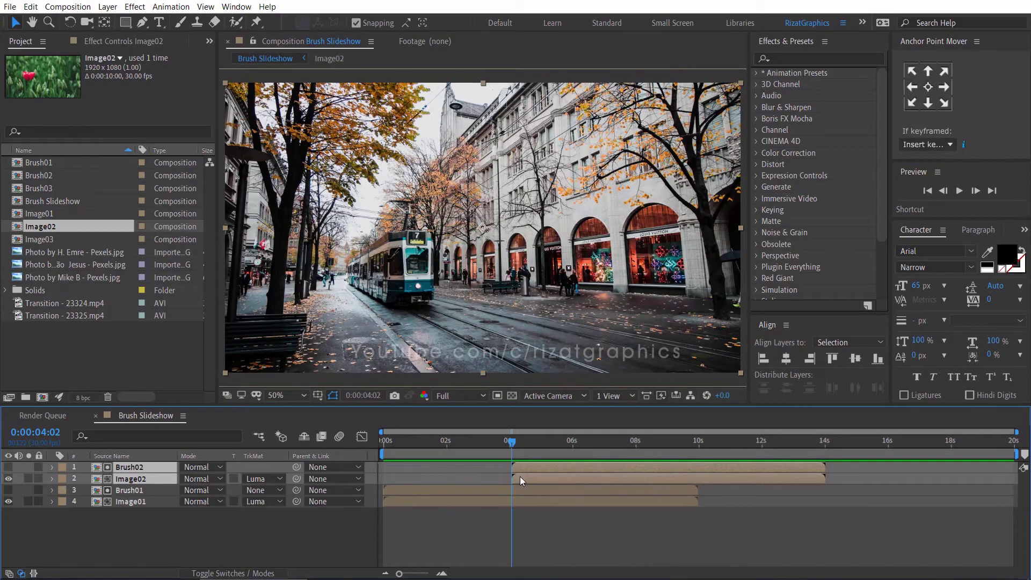
Review Image01's Scale keyframes and Image02's reveal, then add Brush03 at the top
left_click(522, 501)
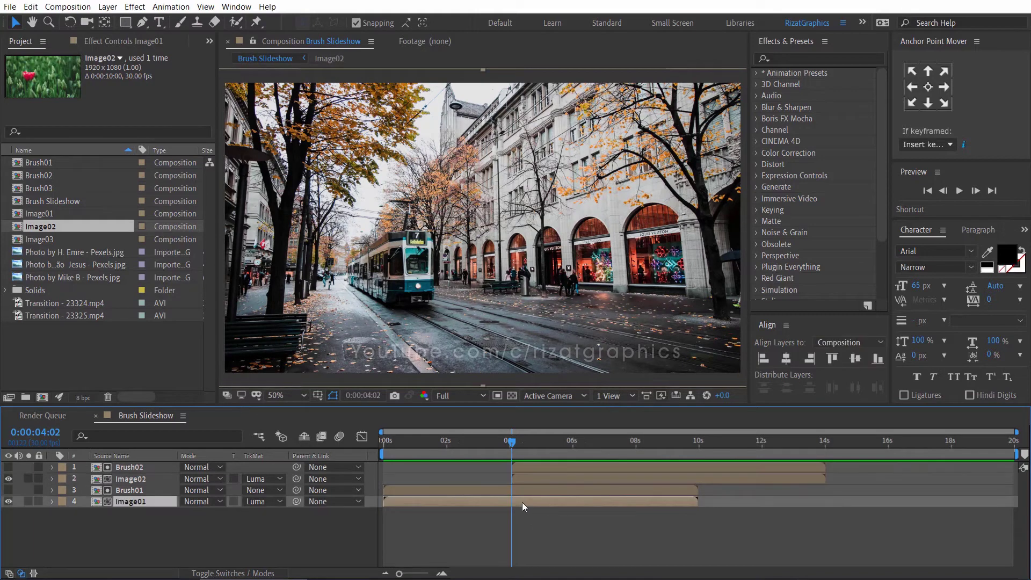
key("s")
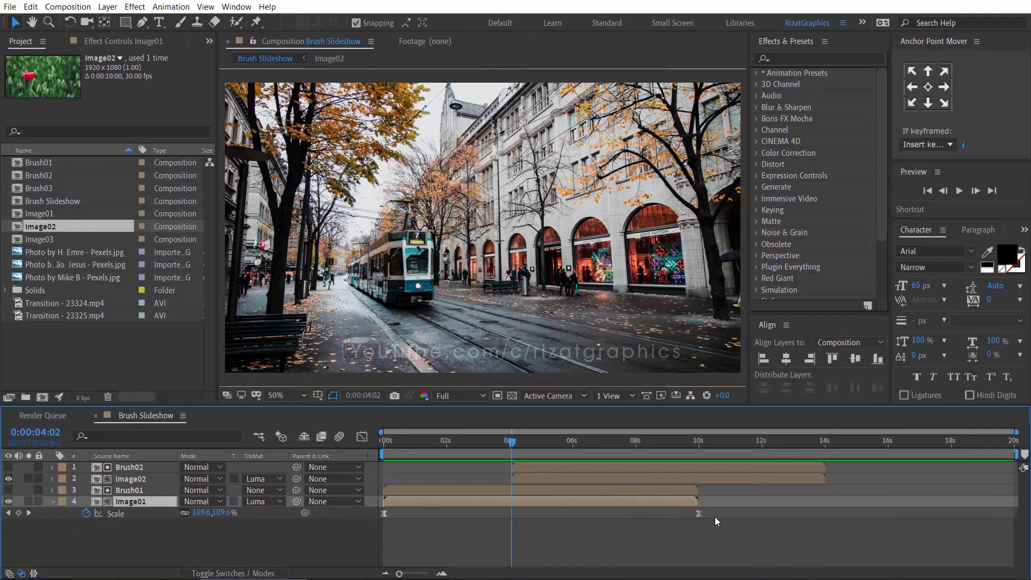
left_click_drag(714, 516, 382, 518)
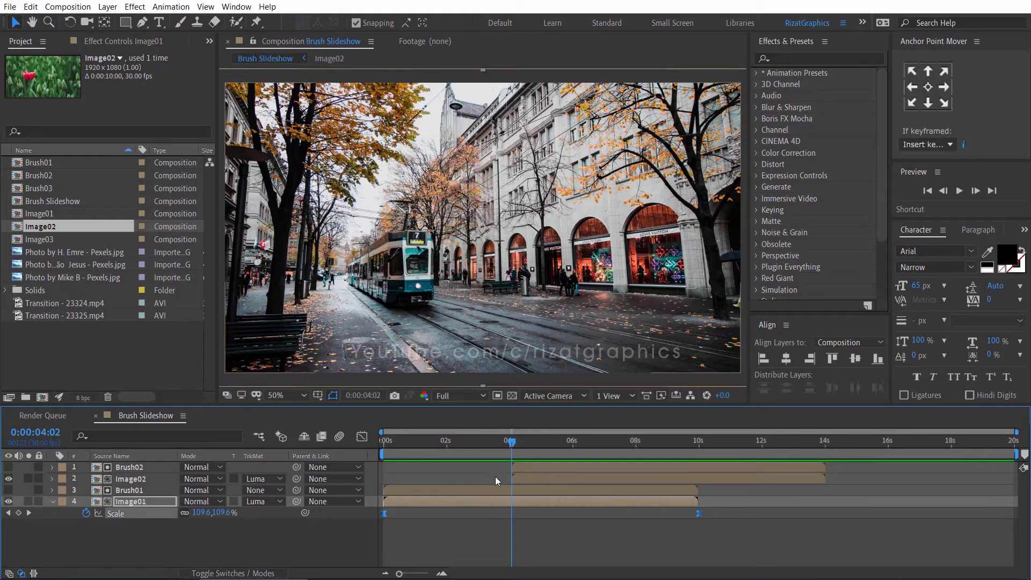
left_click(517, 481)
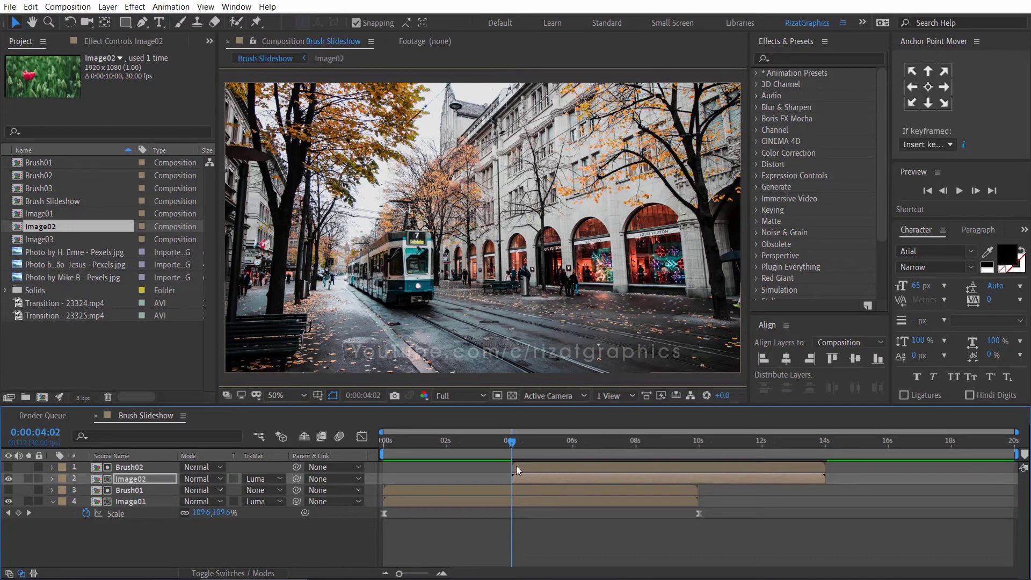
left_click_drag(508, 444, 823, 446)
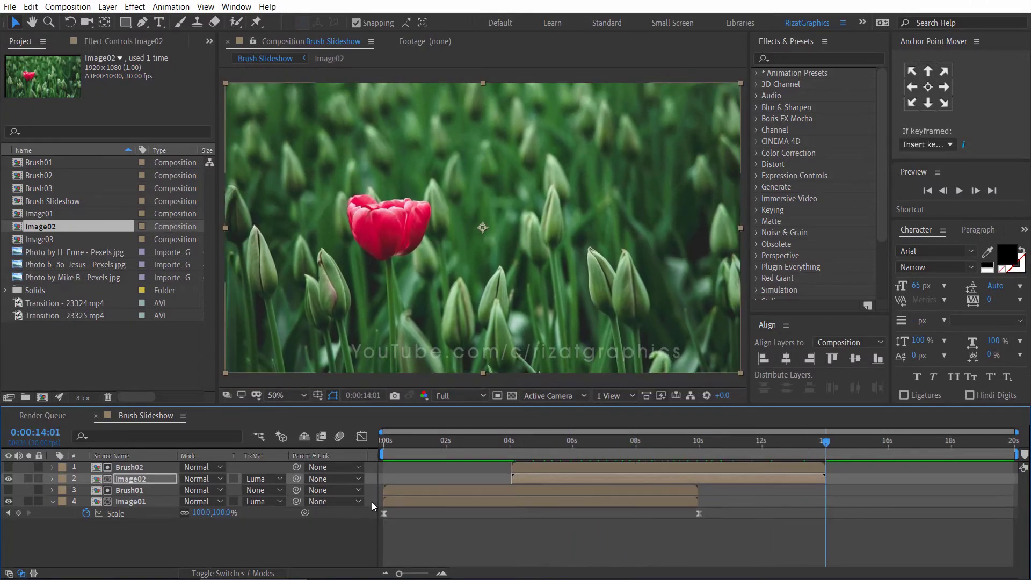
left_click(52, 502)
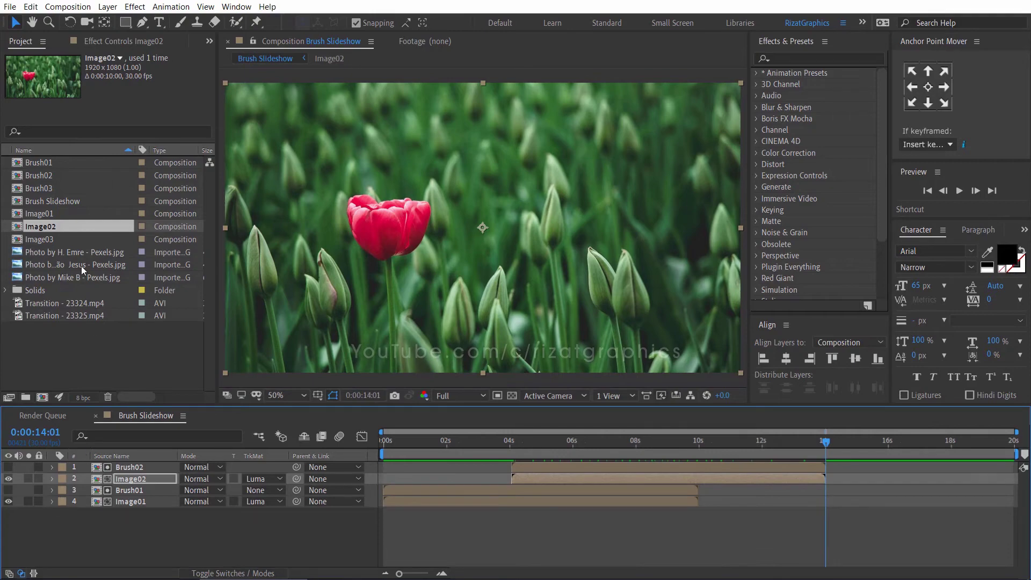
left_click_drag(39, 188, 161, 468)
Add Image03 below Brush03, luma-matte it with Brush03, and move both to 10 seconds
left_click_drag(38, 238, 254, 478)
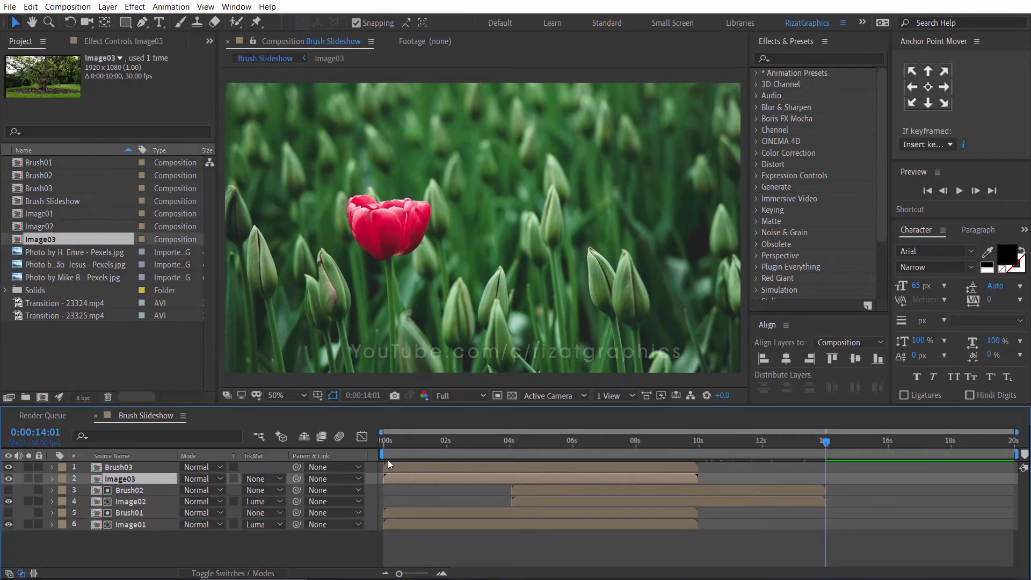
left_click(254, 481)
left_click(268, 532)
left_click_drag(404, 446, 760, 459)
left_click(466, 466, "shift")
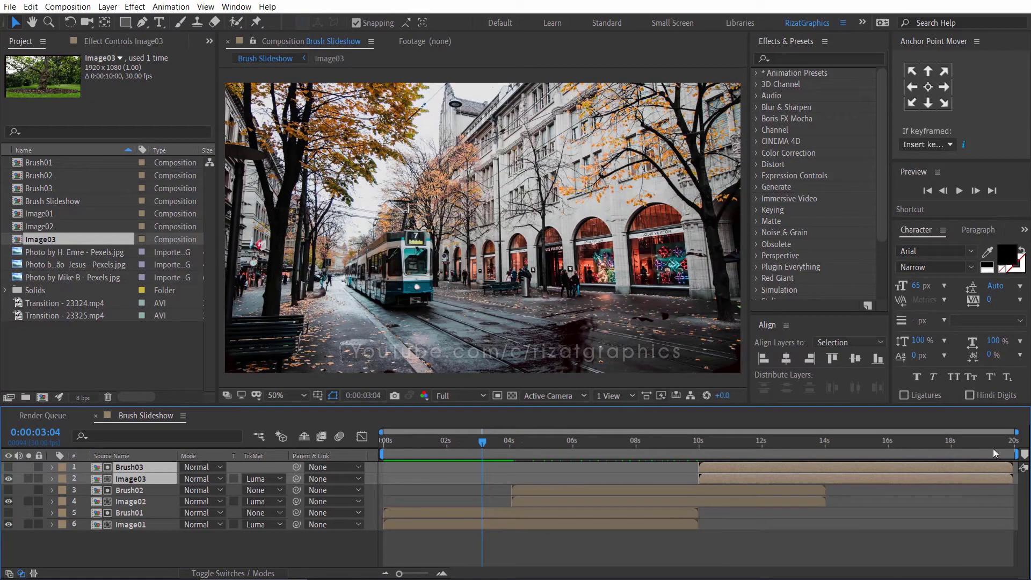
Preview the whole slideshow from the start
left_click(1017, 449)
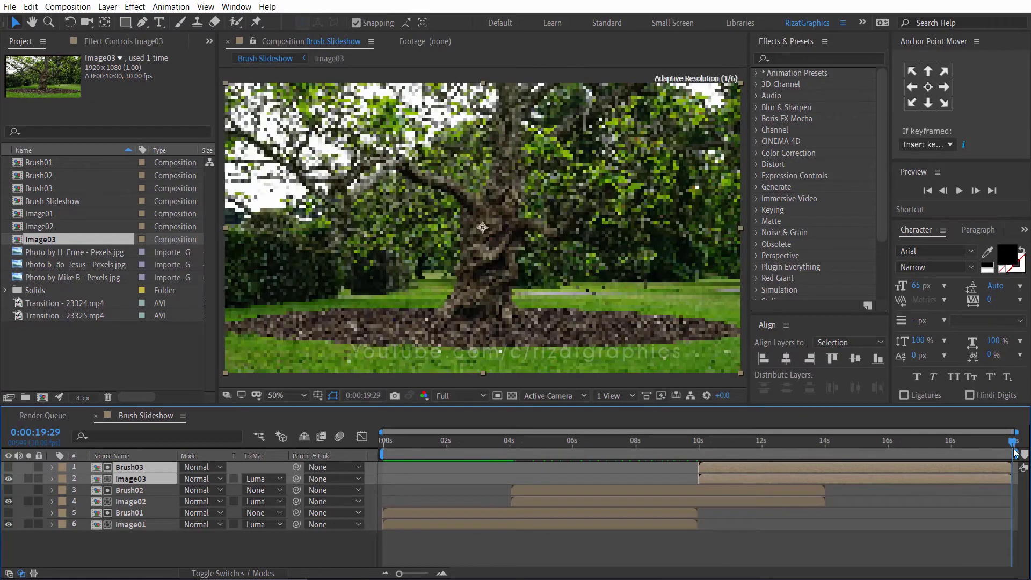
key("Home")
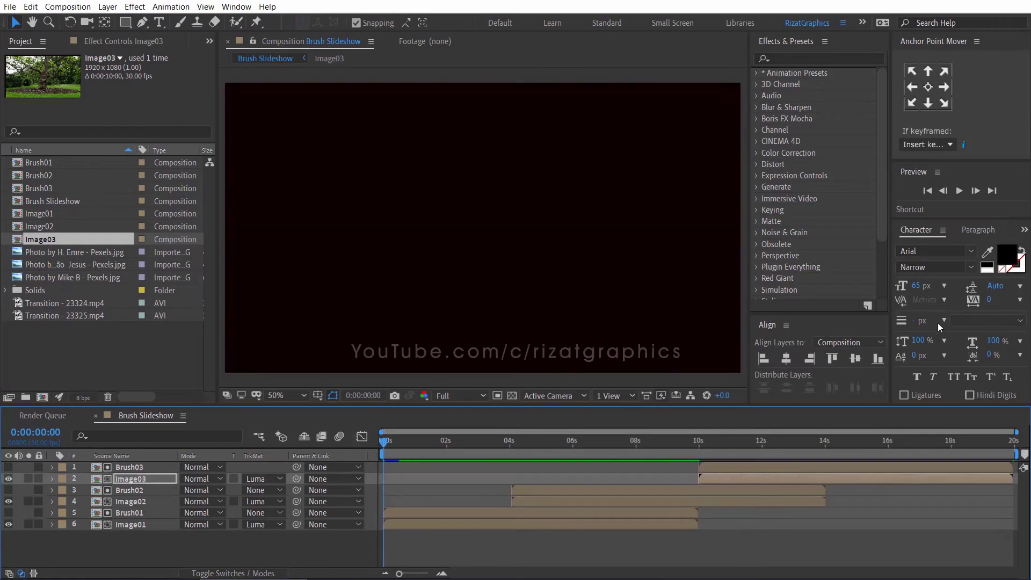
left_click(959, 191)
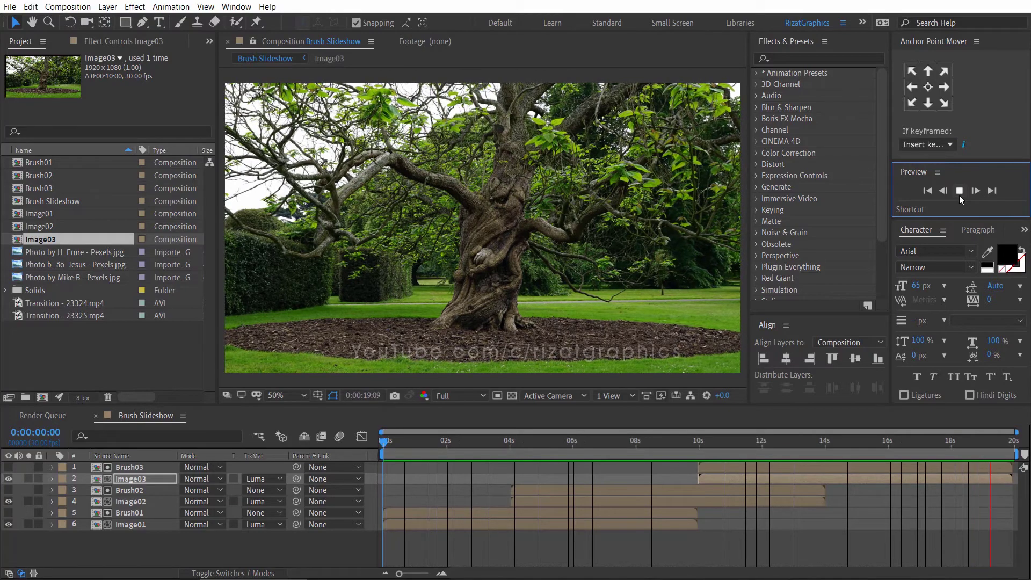
Stop the preview and import Particles_10.mp4 from the Particles folder
left_click(959, 196)
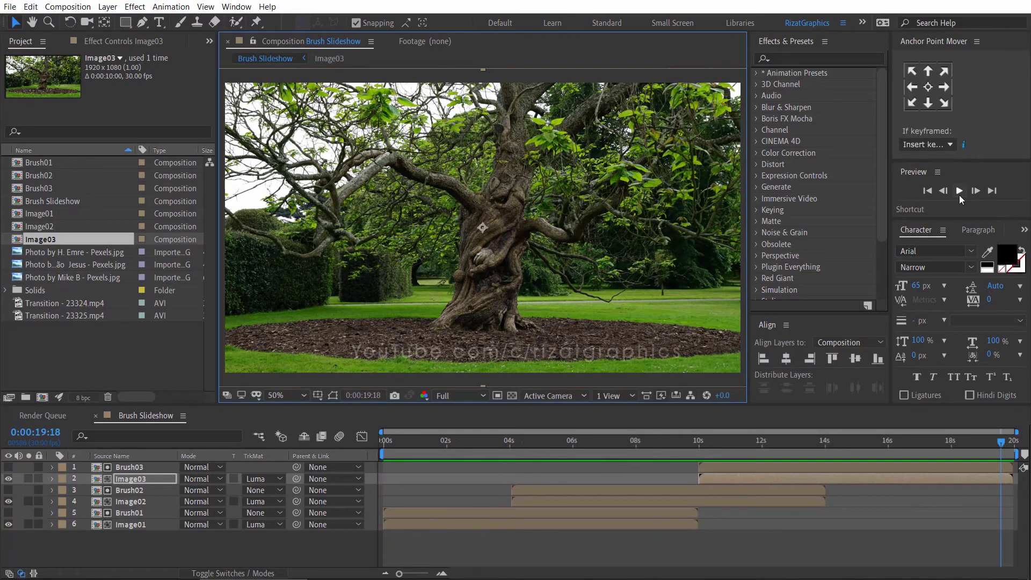
left_click(184, 353)
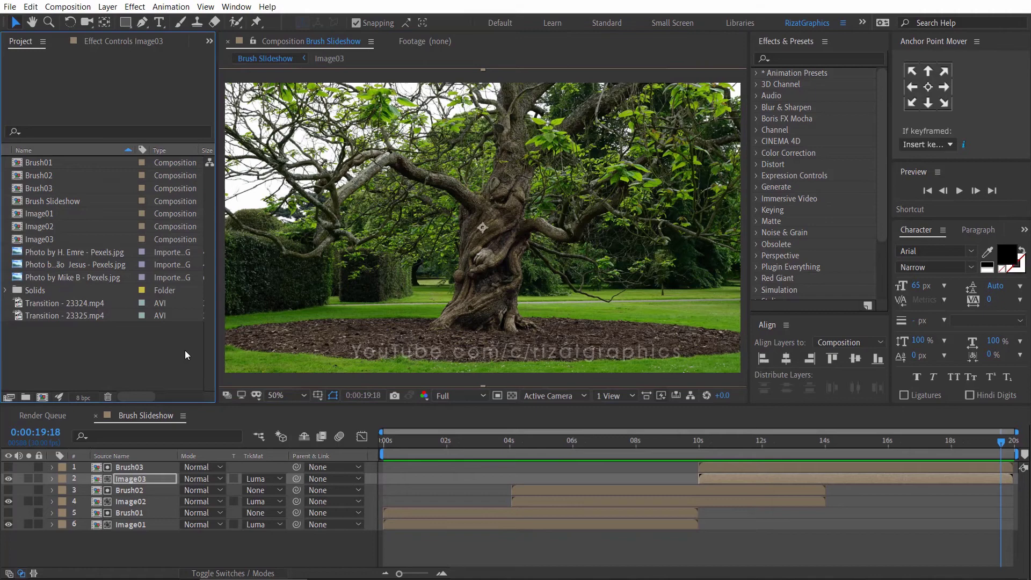
left_click(9, 7)
mouse_move(143, 175)
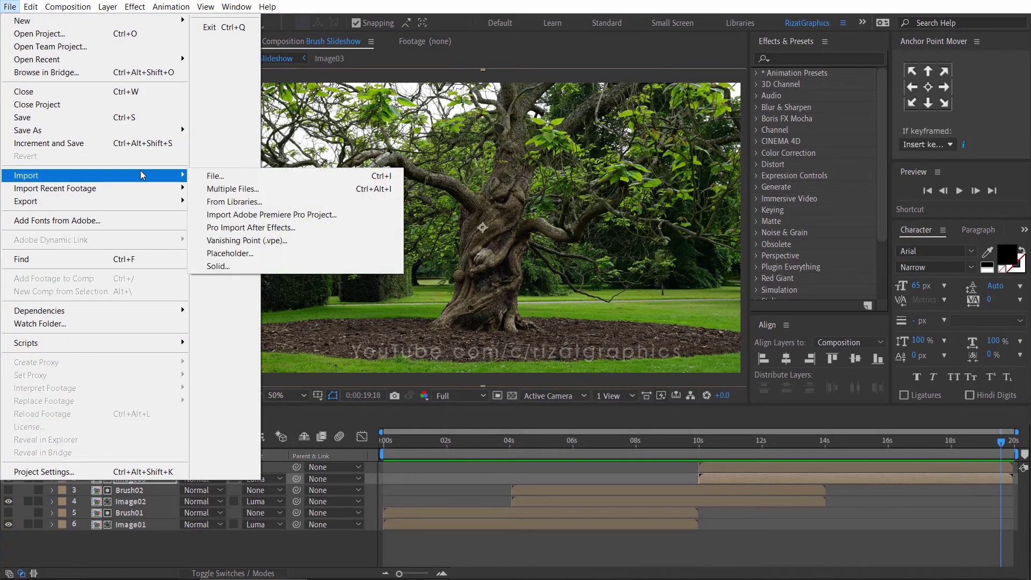
left_click(271, 181)
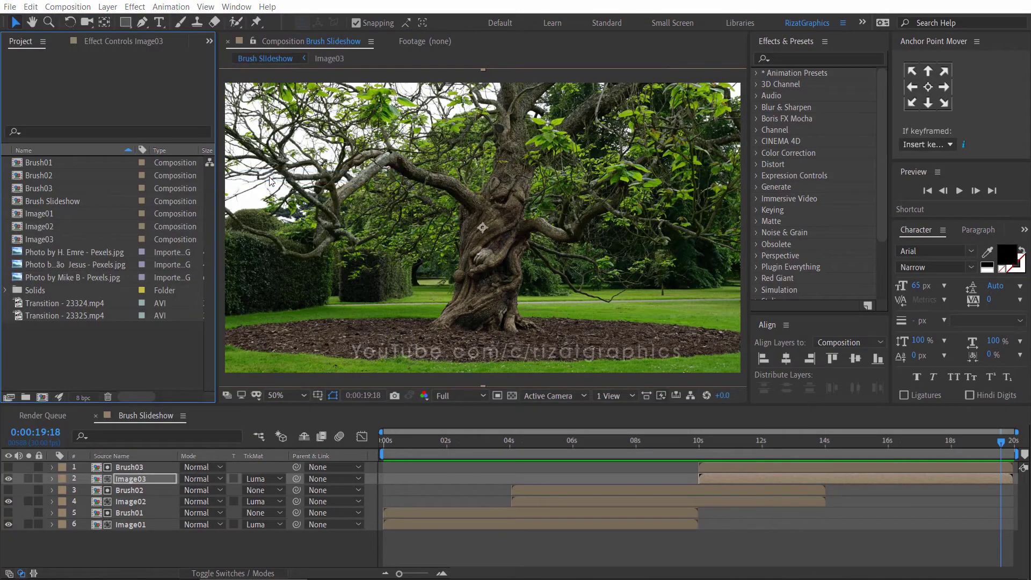
left_click(162, 47)
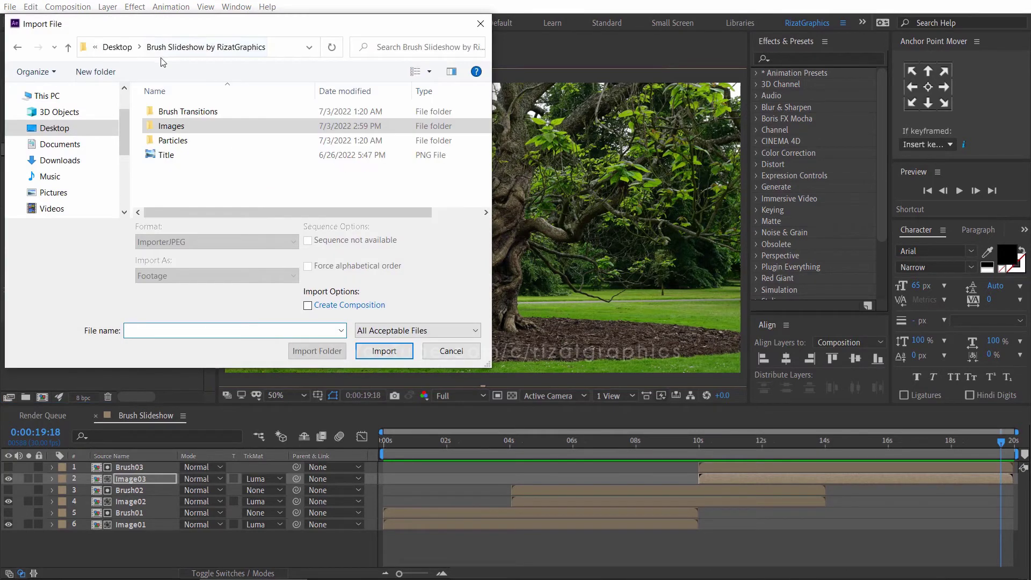
double_click(177, 140)
left_click(175, 136)
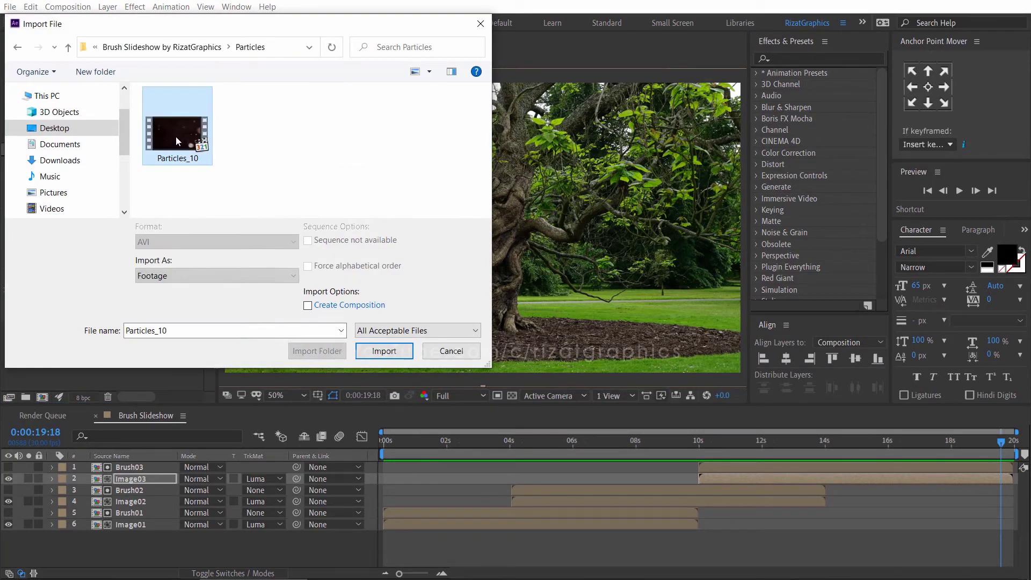
left_click(366, 351)
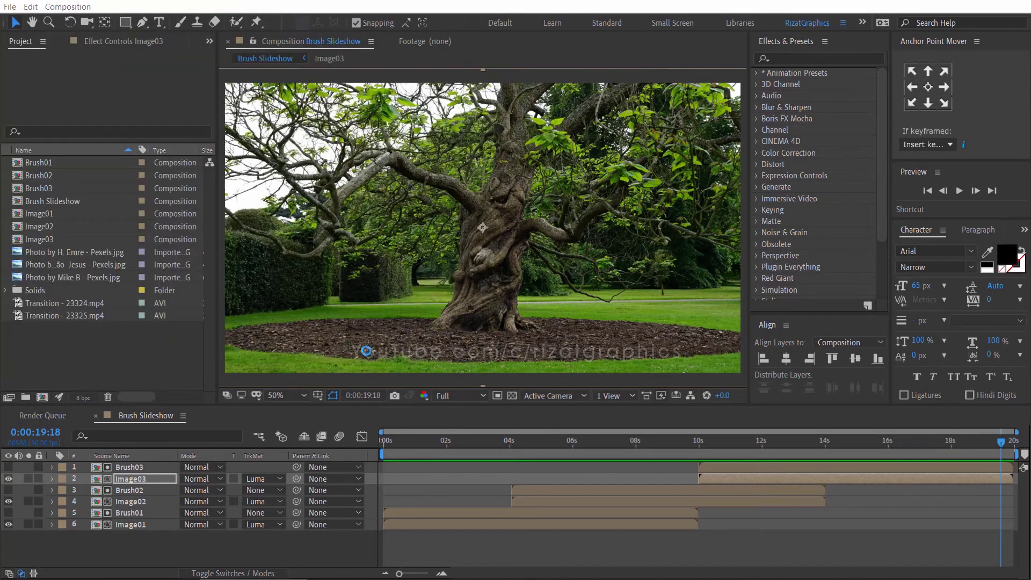
left_click(137, 346)
Add Particles_10.mp4 as the top Brush Slideshow layer and slide it to start at 0
left_click_drag(57, 255, 256, 464)
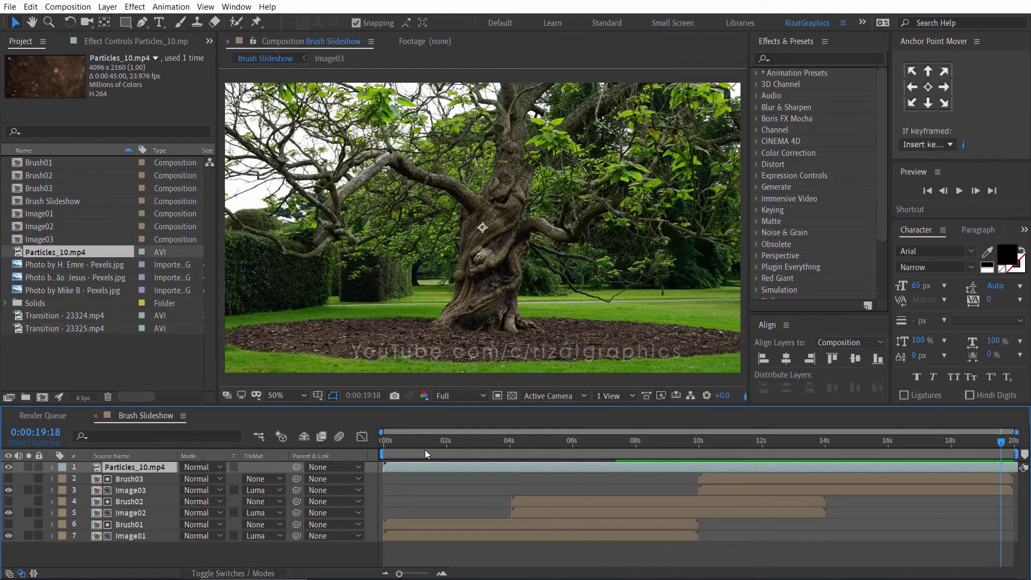
left_click(388, 443)
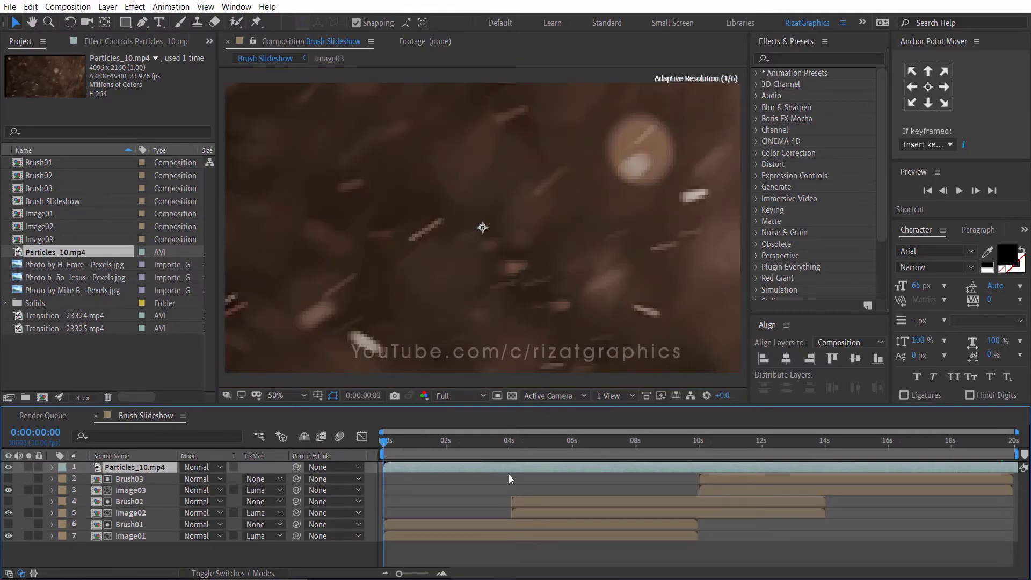
left_click_drag(518, 469, 391, 459)
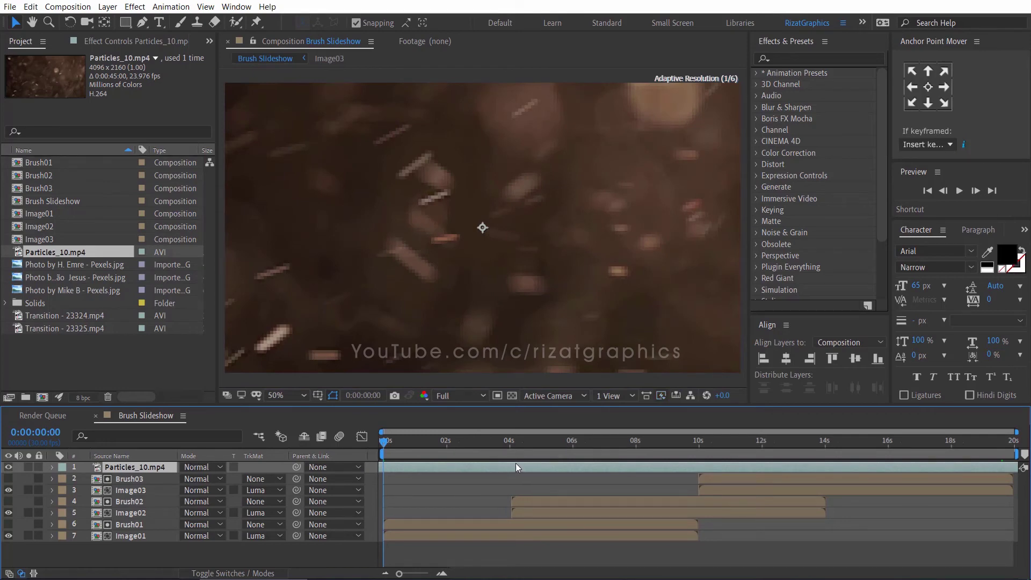
left_click_drag(515, 463, 374, 465)
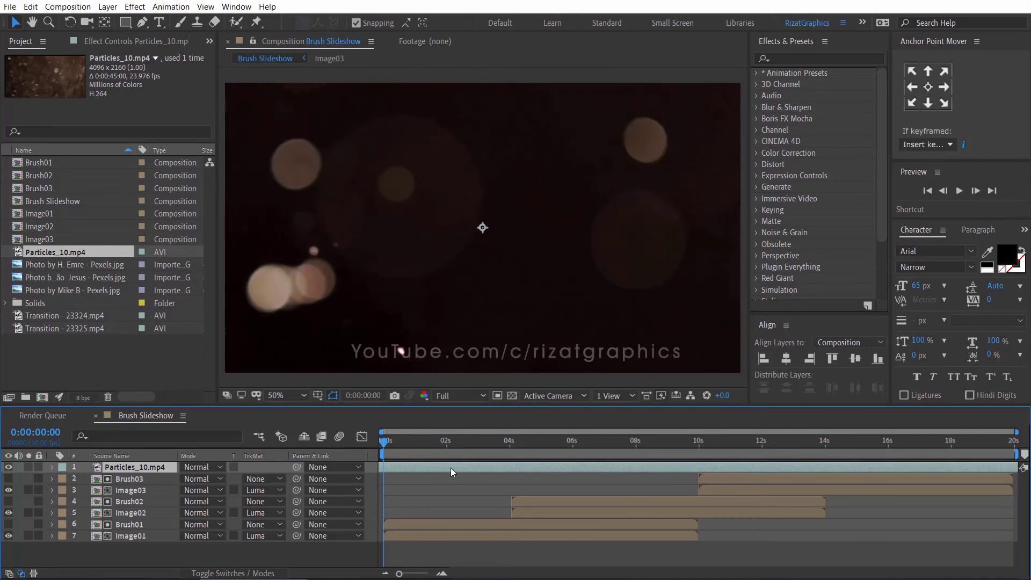
Cut the particles layer from Brush Slideshow and paste it into Image01
key("Delete")
left_click(150, 523)
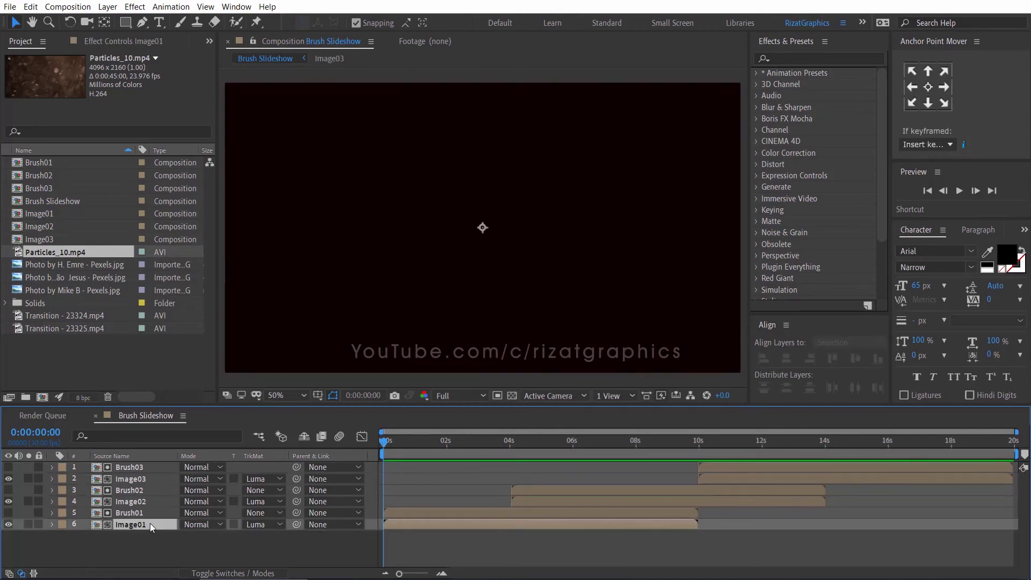
double_click(150, 522)
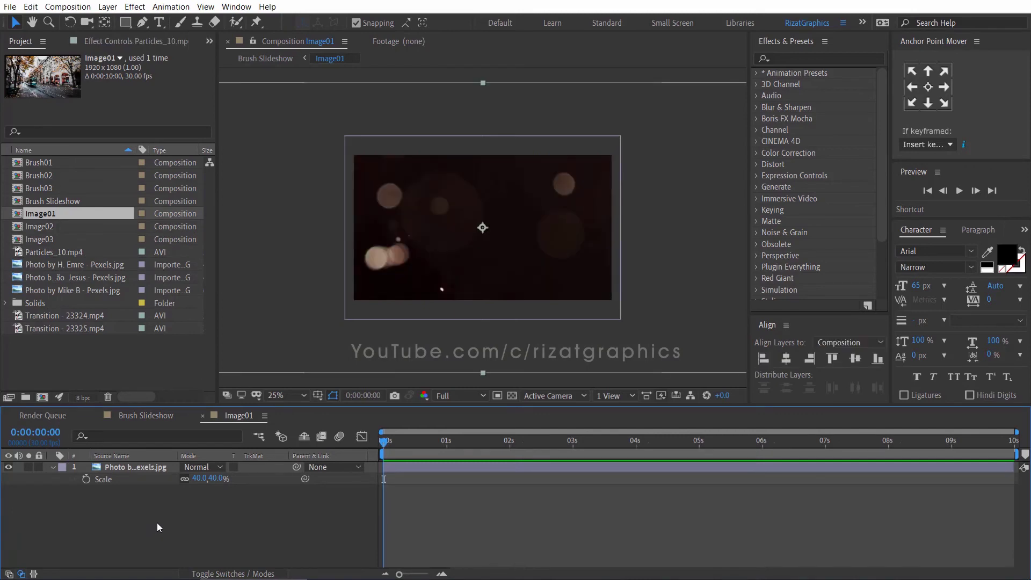
key("ctrl+v")
Set the particles layer to Screen blending at 75% opacity
left_click(204, 467)
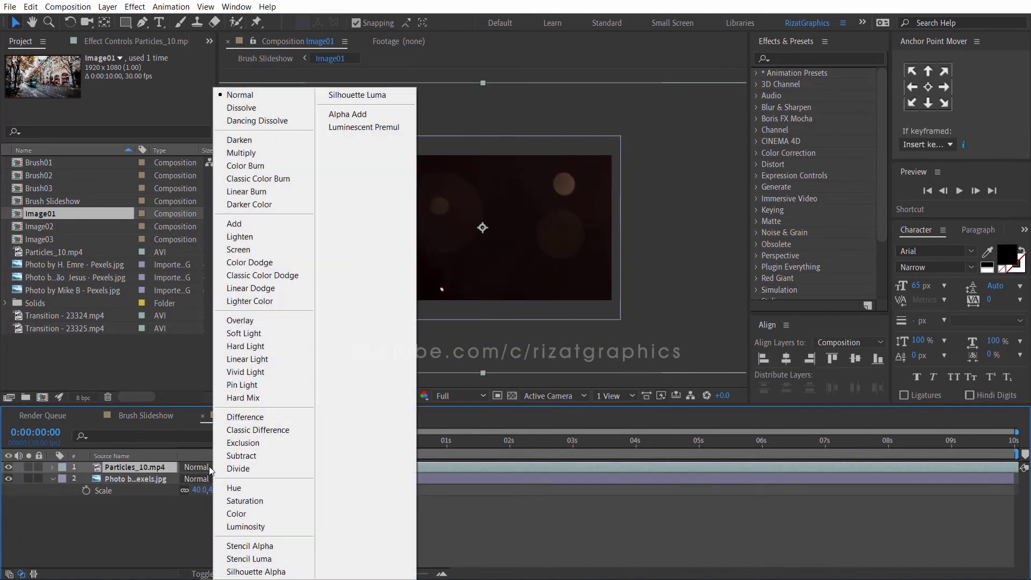
left_click(264, 250)
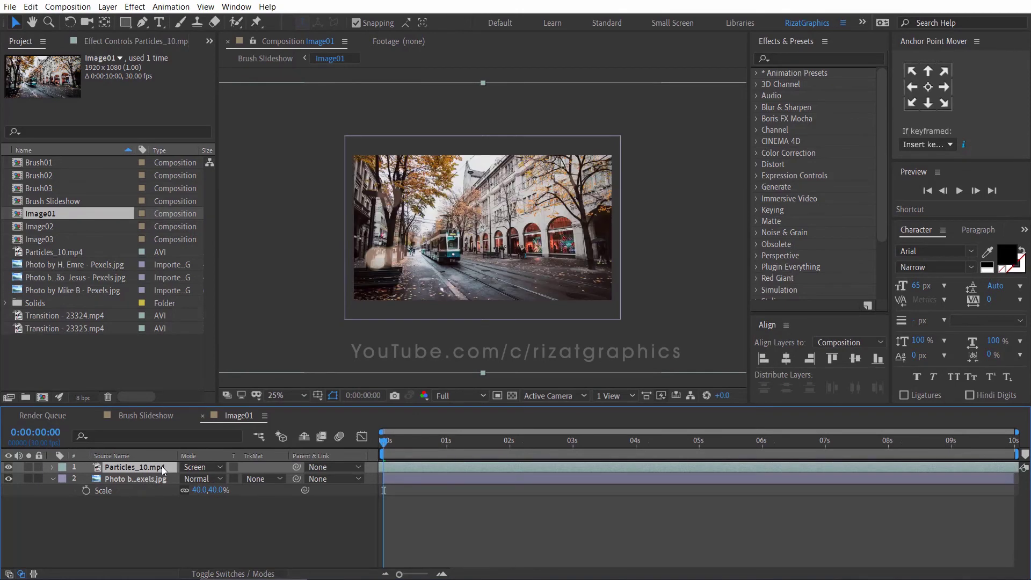
key("t")
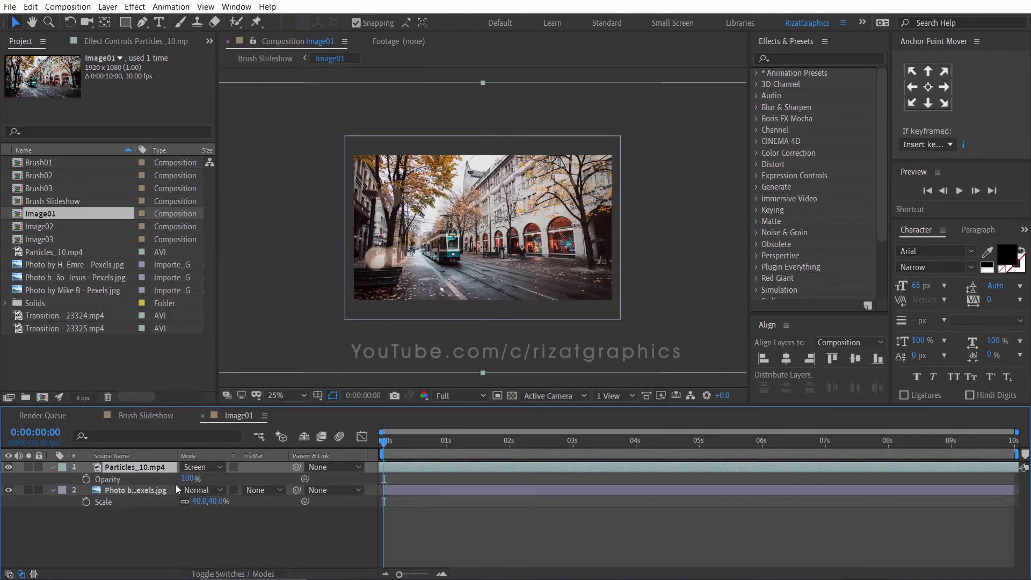
left_click(185, 481)
type("75")
key("Return")
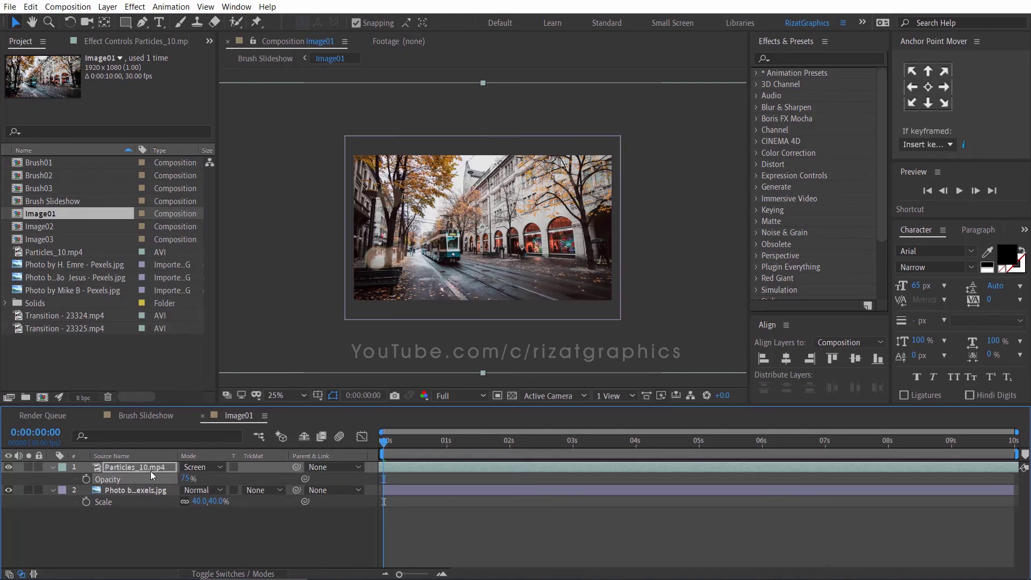
key("Return")
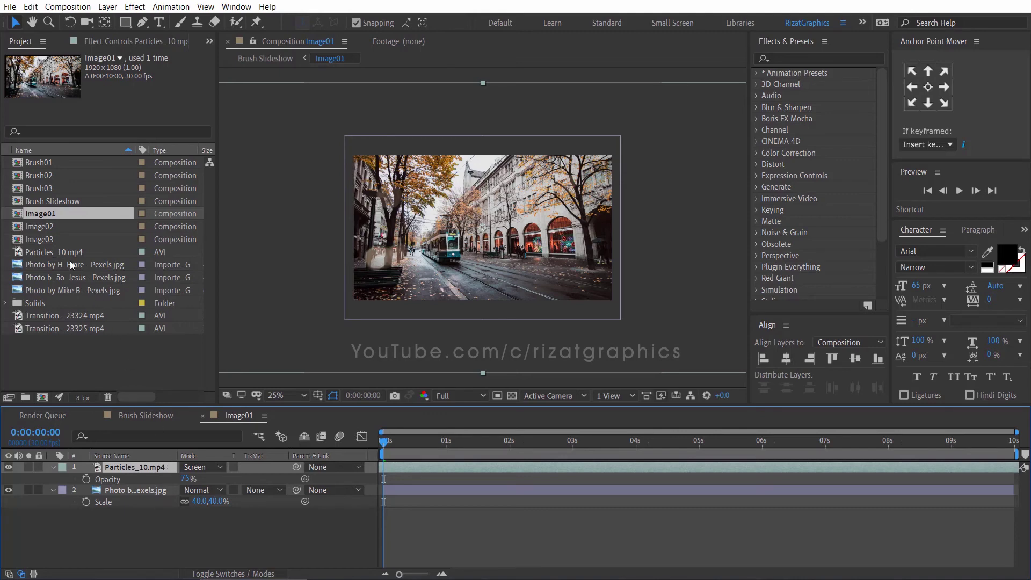
Open the Image02 and Image03 comps and paste the particles layer into Image03
left_click(53, 230)
double_click(53, 230)
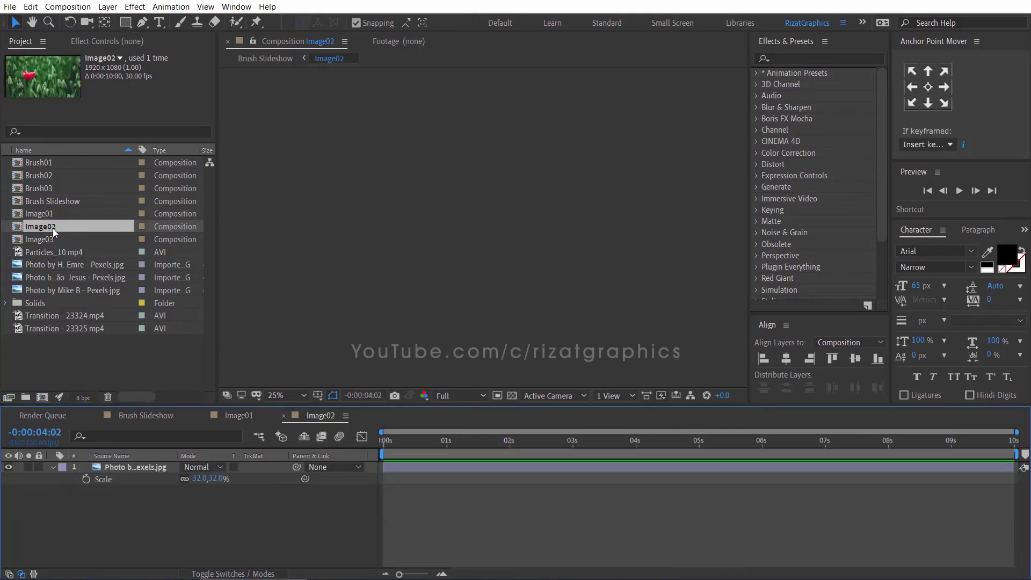
double_click(53, 238)
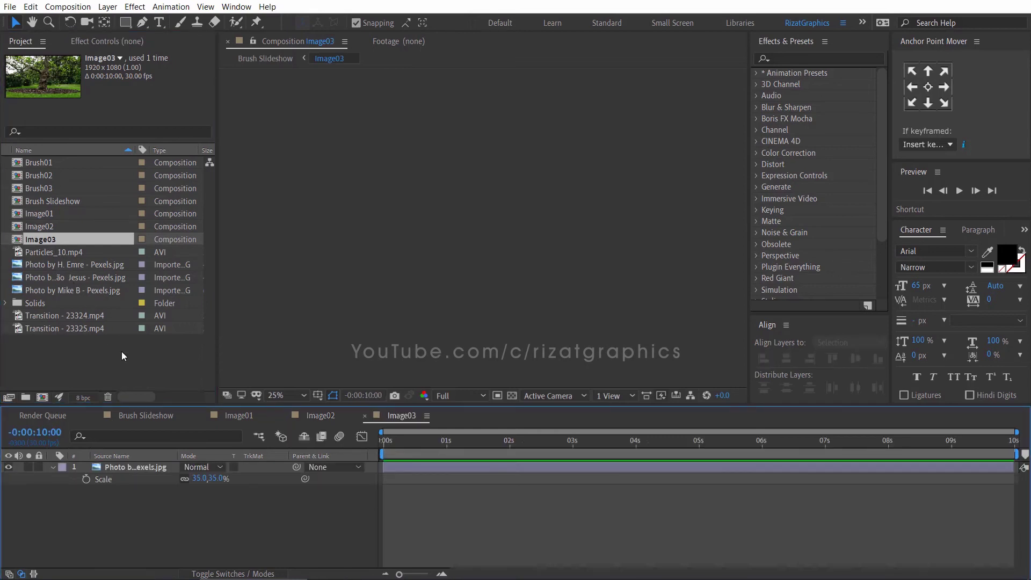
key("ctrl+v")
In Image01, scale the particles layer to 65% after first trying 55%
left_click(237, 416)
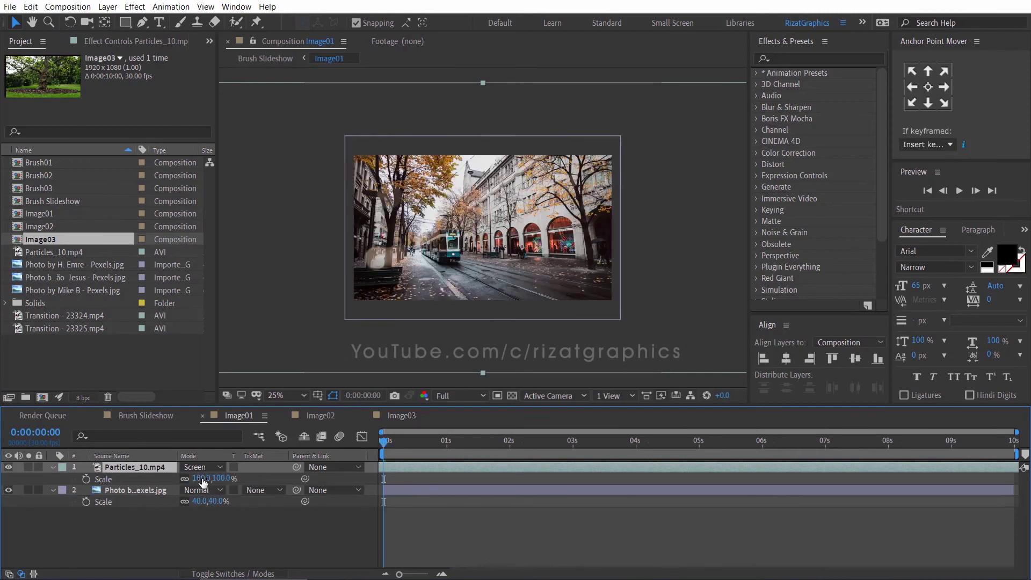
left_click(201, 478)
type("55")
key("Return")
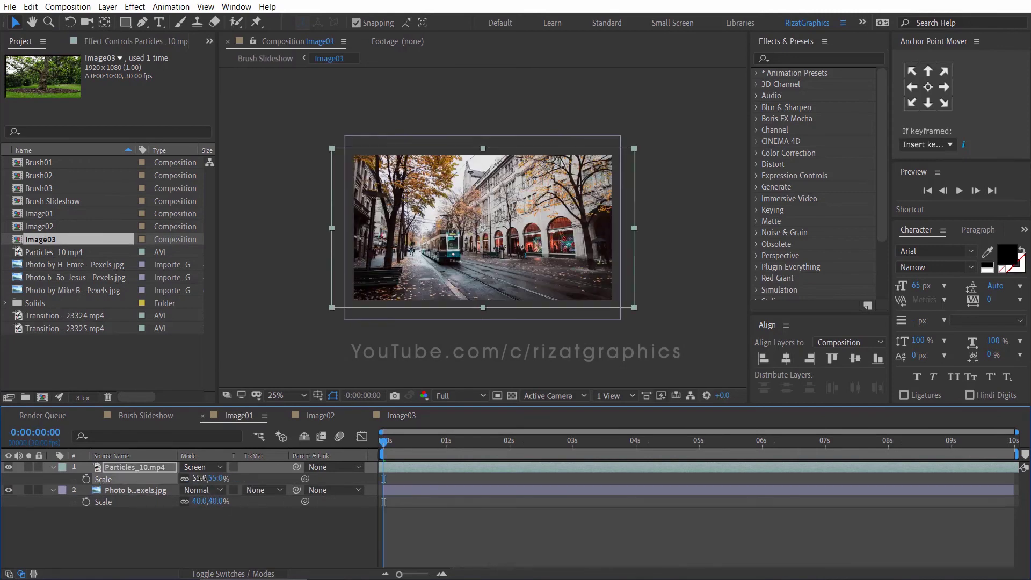
left_click(201, 478)
type("65")
key("Return")
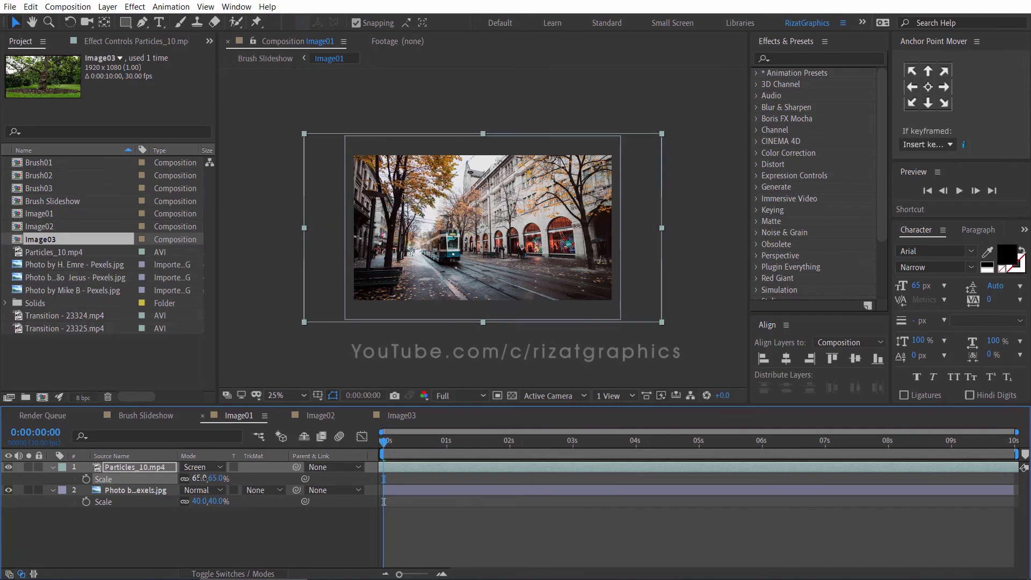
Set the particles layer's scale in Image02 to 65%
left_click(323, 420)
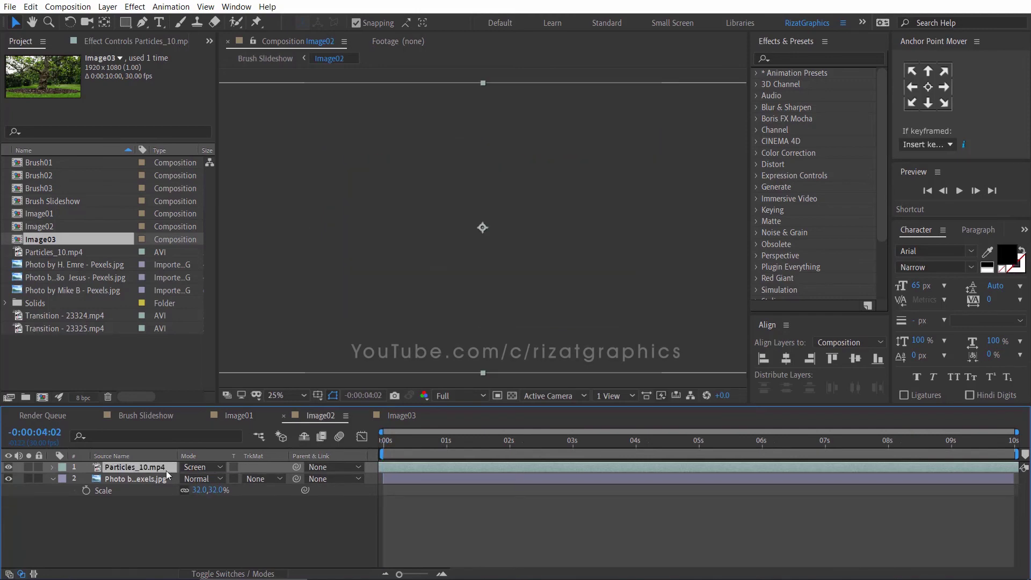
key("s")
left_click(201, 478)
type("65")
key("Return")
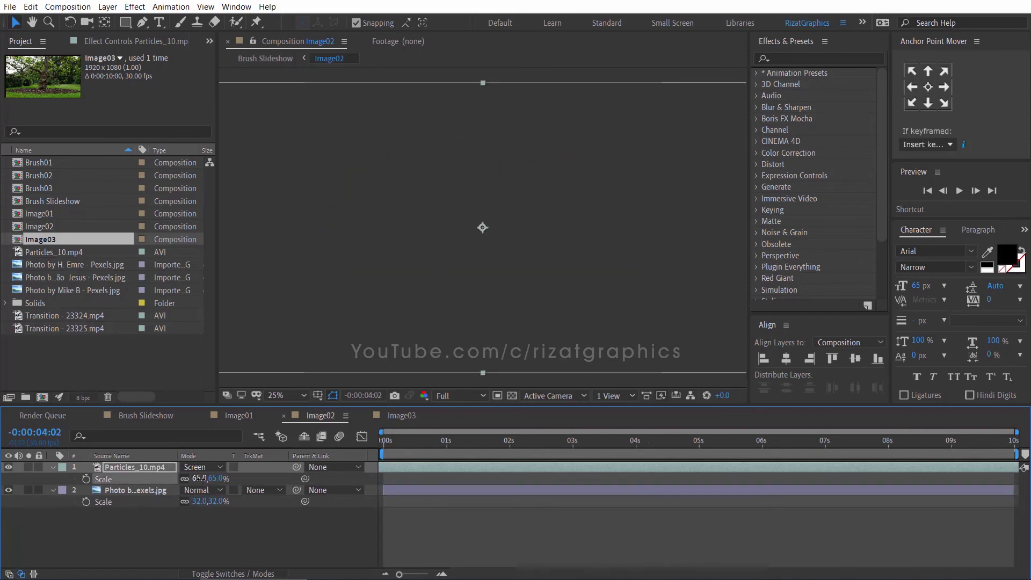
Set the particles layer's scale in Image03 to 65%, then return to Brush Slideshow
left_click(388, 417)
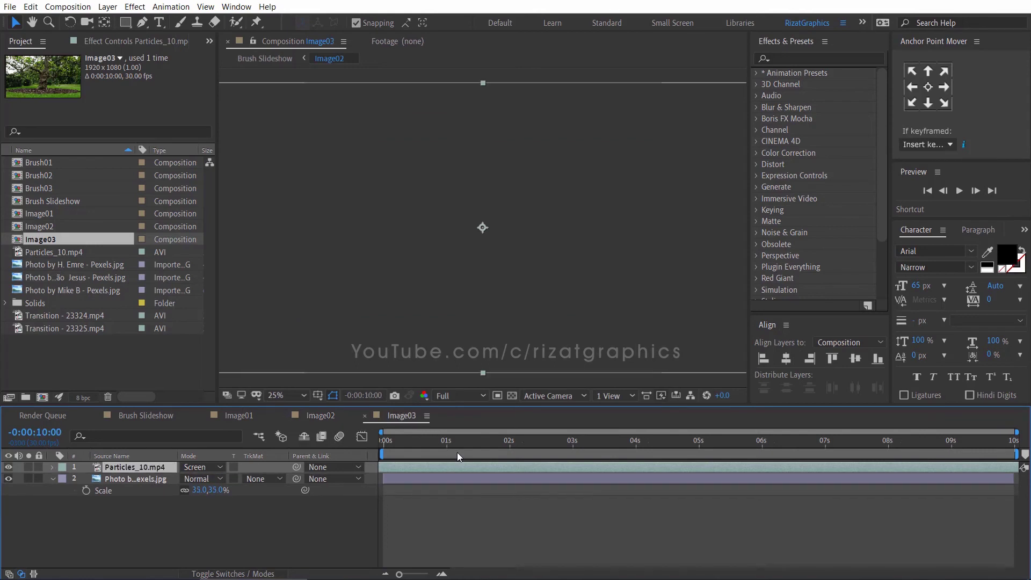
left_click(457, 452)
key("s")
left_click(202, 478)
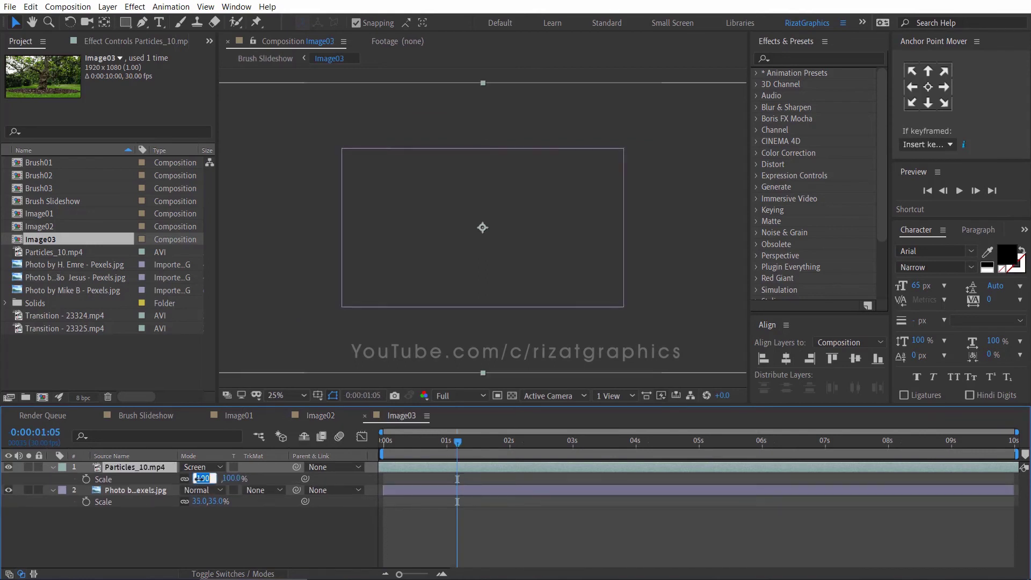
type("65")
key("Return")
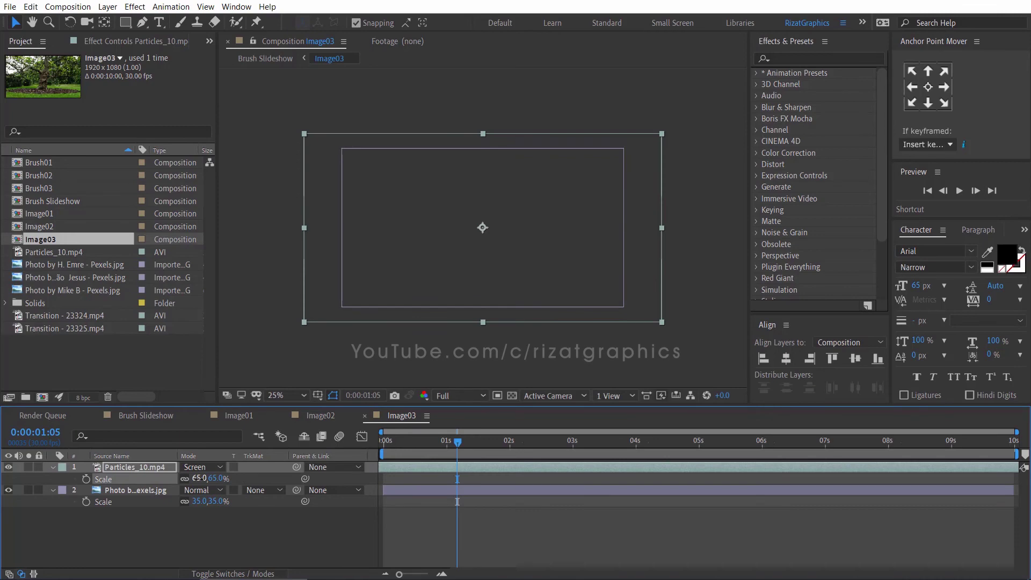
left_click(147, 415)
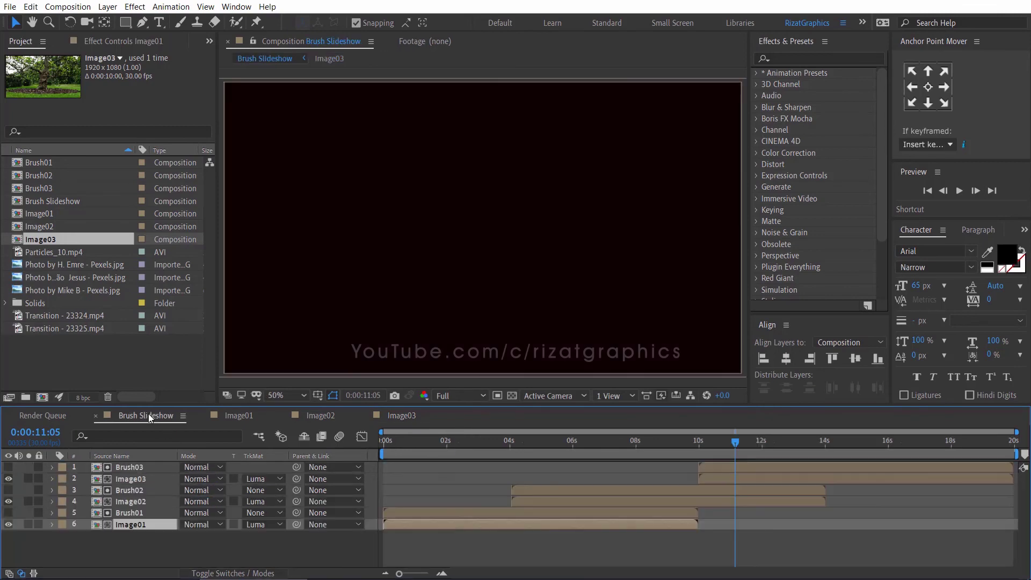
Play the Brush Slideshow preview from frame zero, restarting playback once
left_click(384, 441)
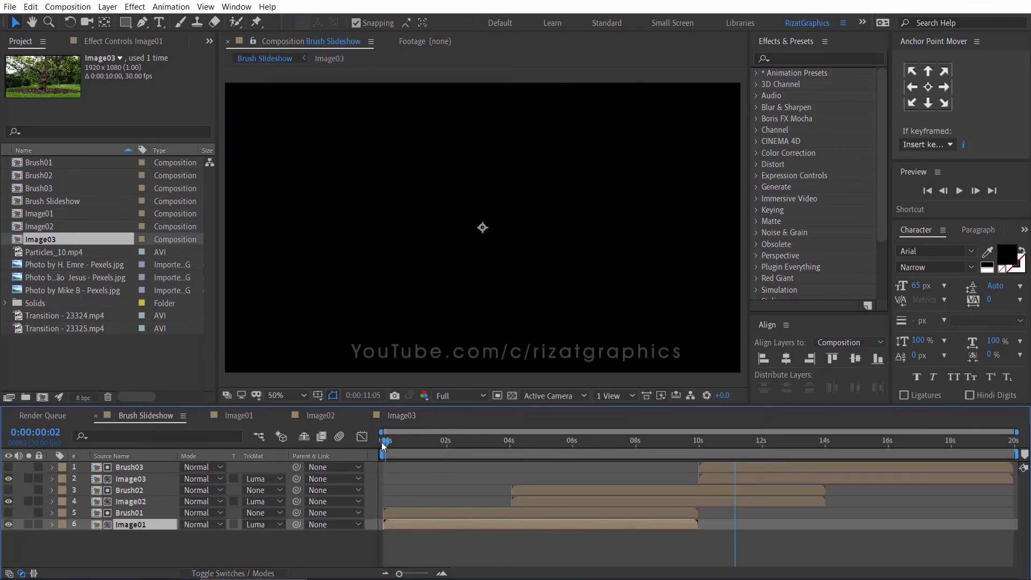
left_click(960, 193)
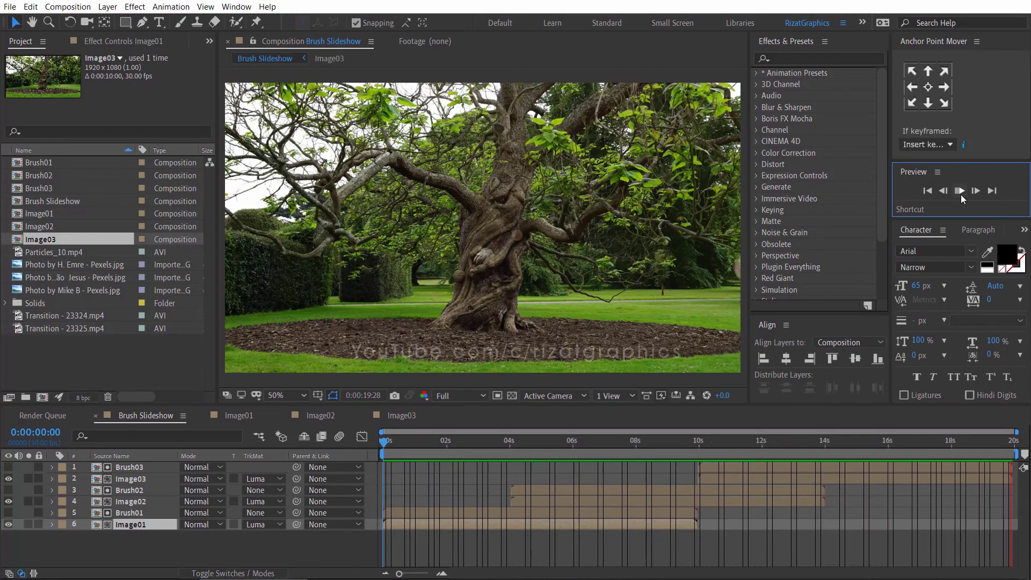
left_click(959, 191)
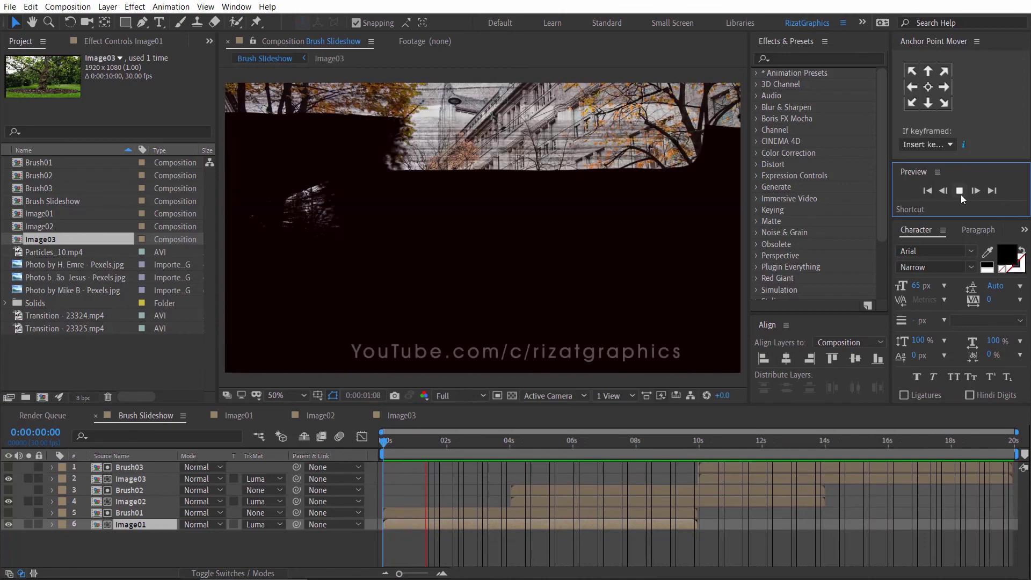